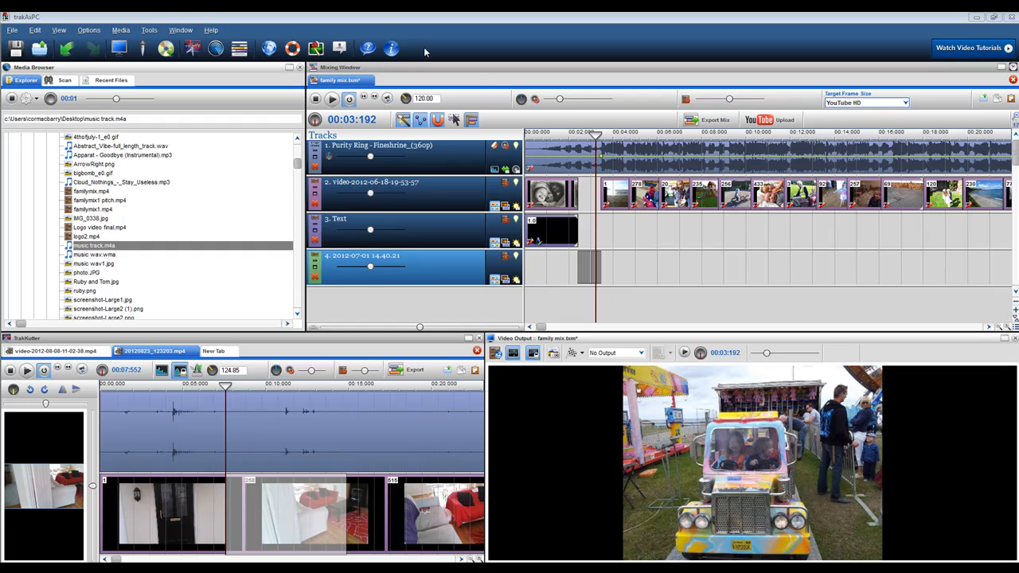
# Create a new, empty mix alongside the open family mix.
pyautogui.click(570, 170)
pyautogui.moveTo(597, 174); pyautogui.dragTo(602, 198)
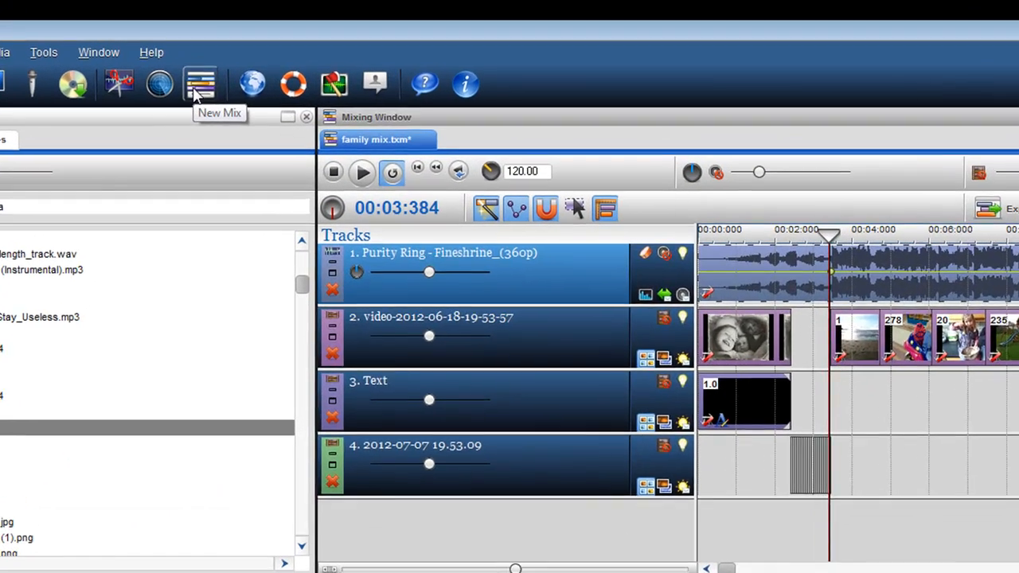
pyautogui.click(198, 92)
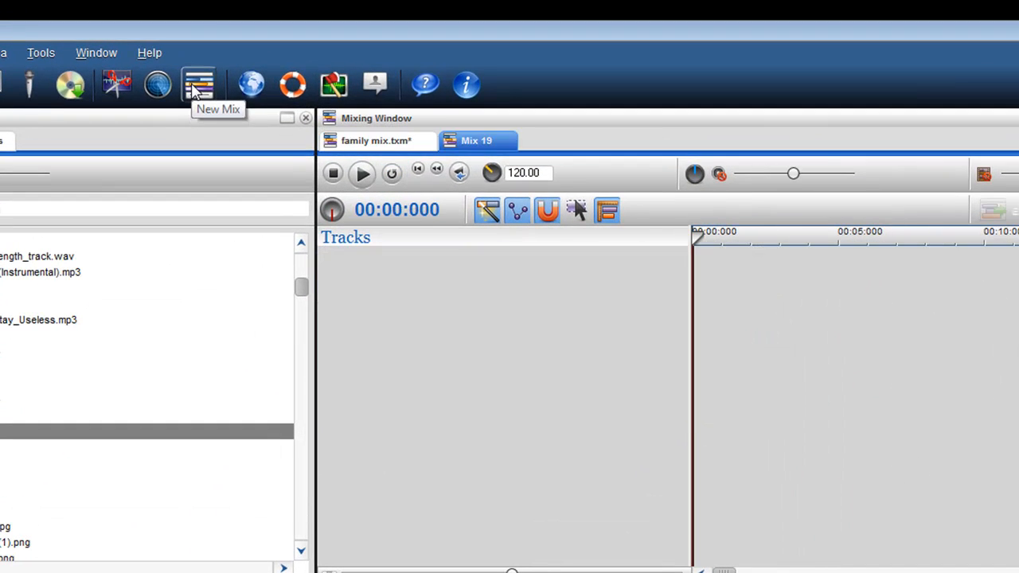
# Switch back and forth between the family mix and Mix 19, ending on Mix 19.
pyautogui.click(383, 141)
pyautogui.click(465, 147)
pyautogui.click(366, 143)
pyautogui.click(463, 146)
pyautogui.click(373, 148)
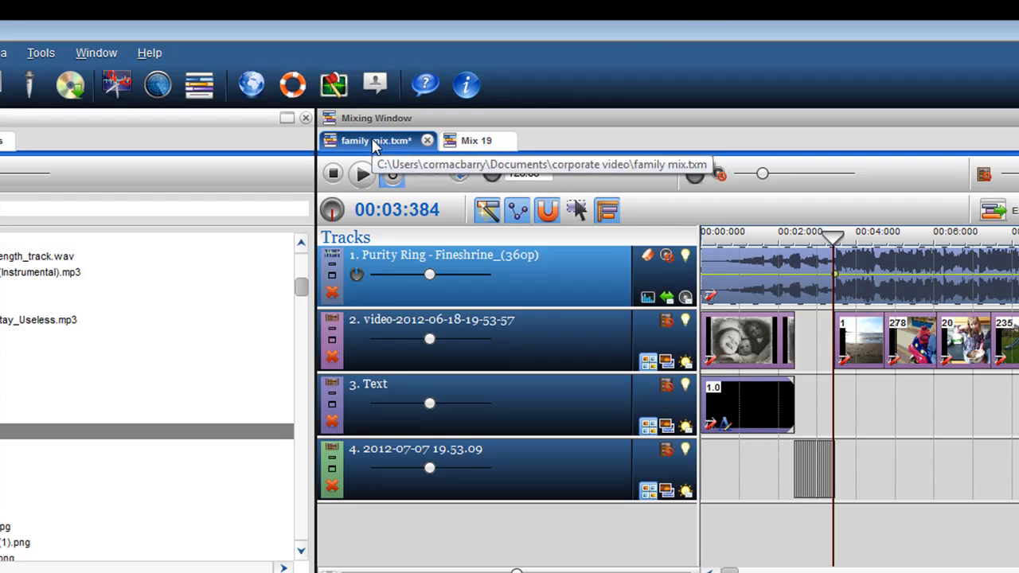
pyautogui.click(469, 145)
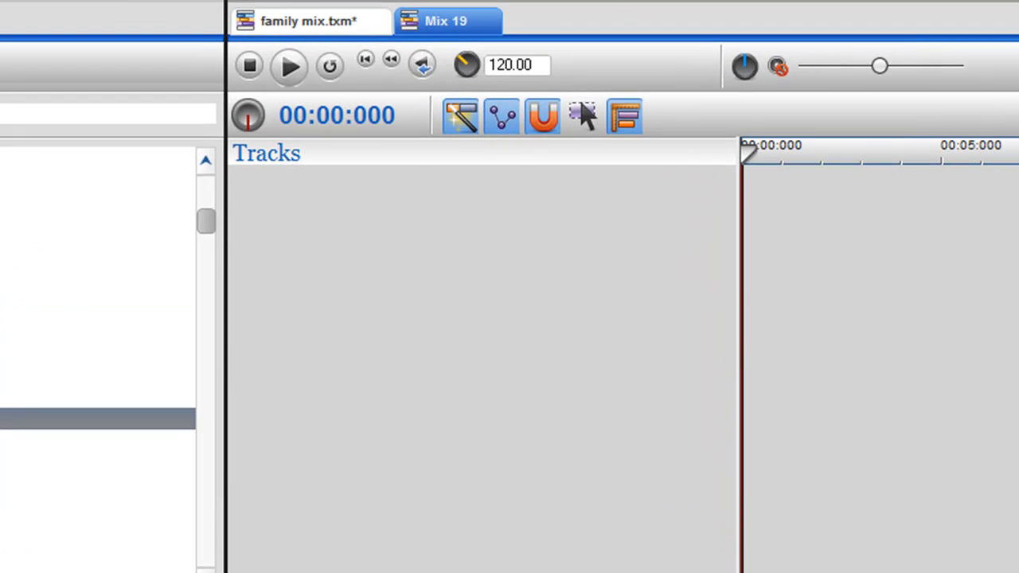
# Add music track.m4a to Mix 19 as an audio track and turn off its highlighted track option.
pyautogui.moveTo(2, 419); pyautogui.dragTo(737, 262)
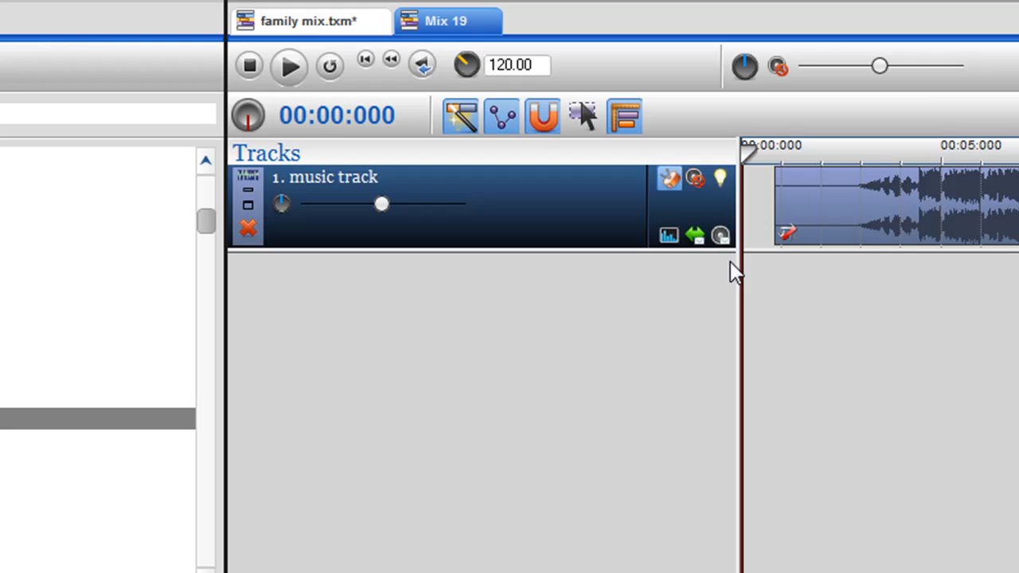
pyautogui.click(670, 180)
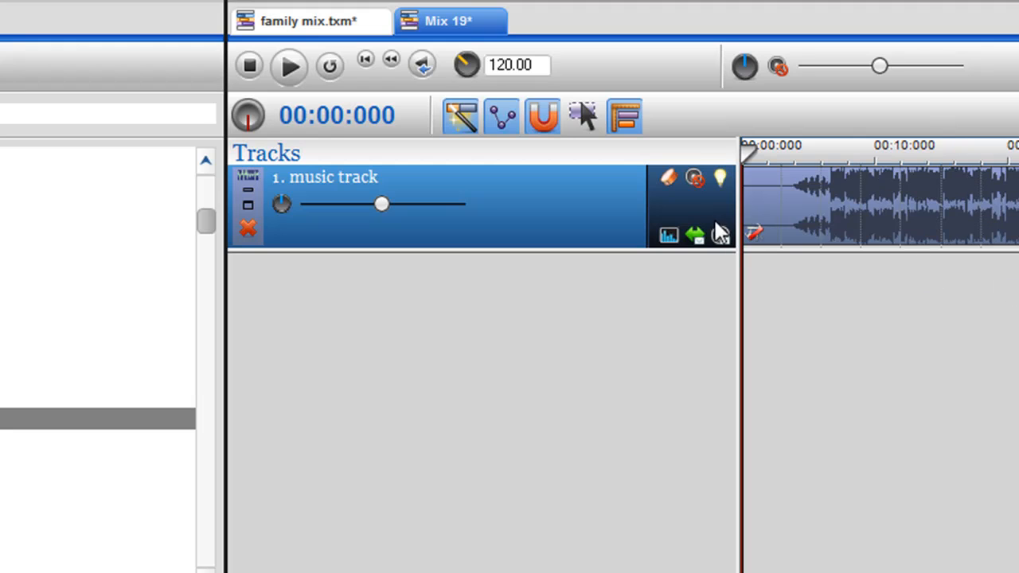
pyautogui.click(673, 180)
# Insert video credits at 00:06:624, where the loud part of the music begins.
pyautogui.click(821, 279)
pyautogui.moveTo(821, 279)
pyautogui.mouseDown()
pyautogui.moveTo(813, 279)
pyautogui.moveTo(832, 279)
pyautogui.mouseUp()
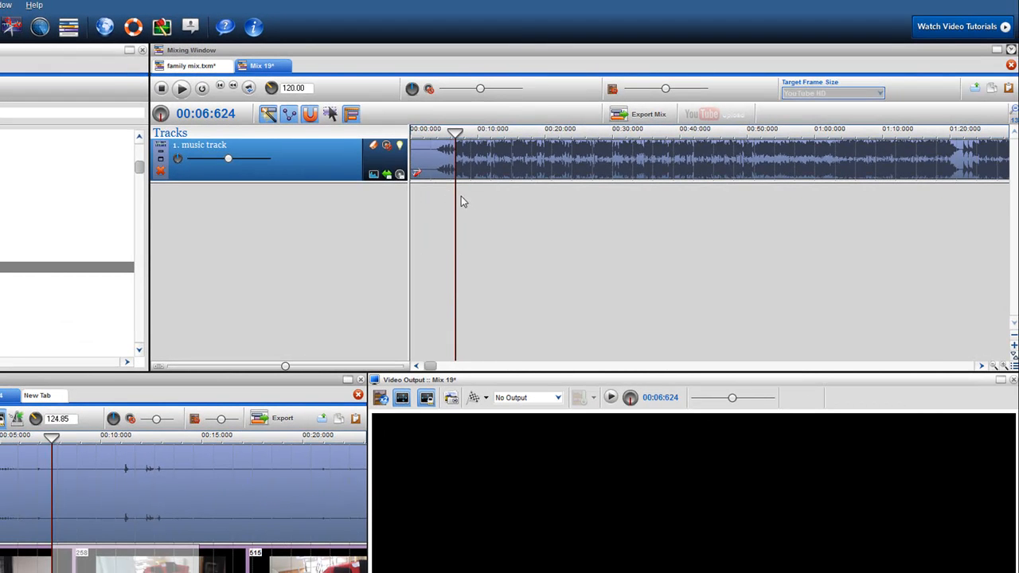
pyautogui.rightClick(455, 193)
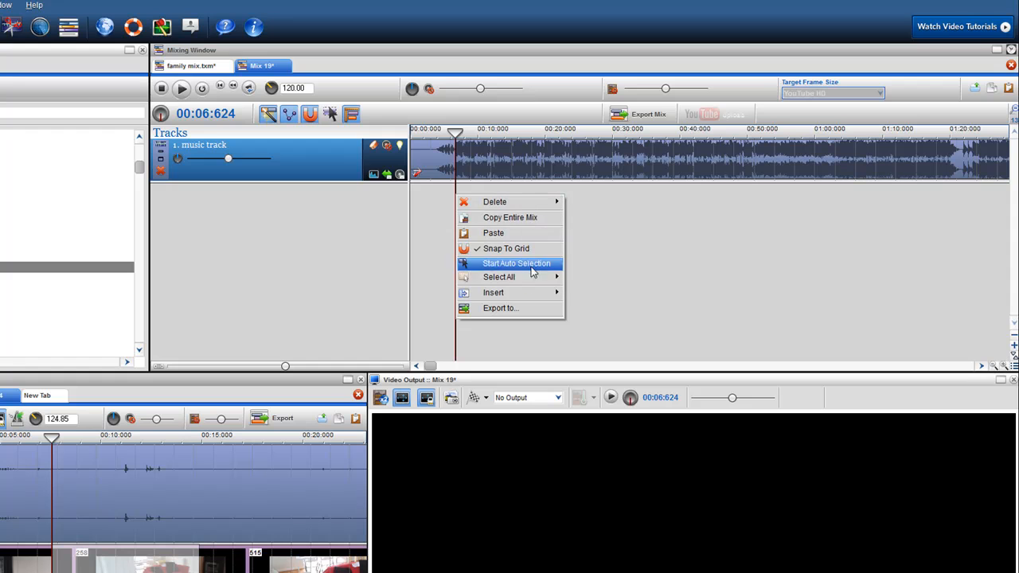
pyautogui.moveTo(539, 295)
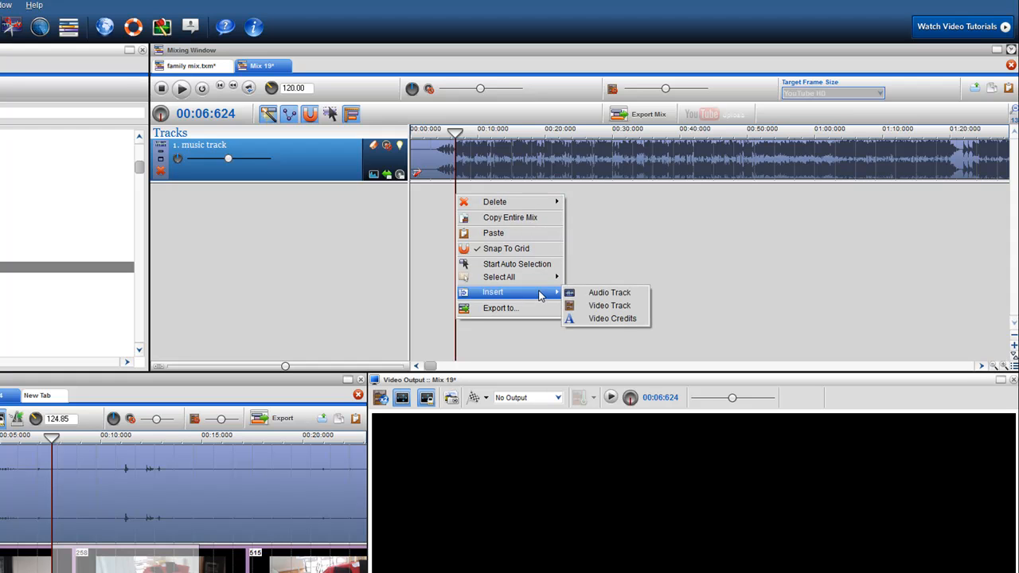
pyautogui.click(605, 318)
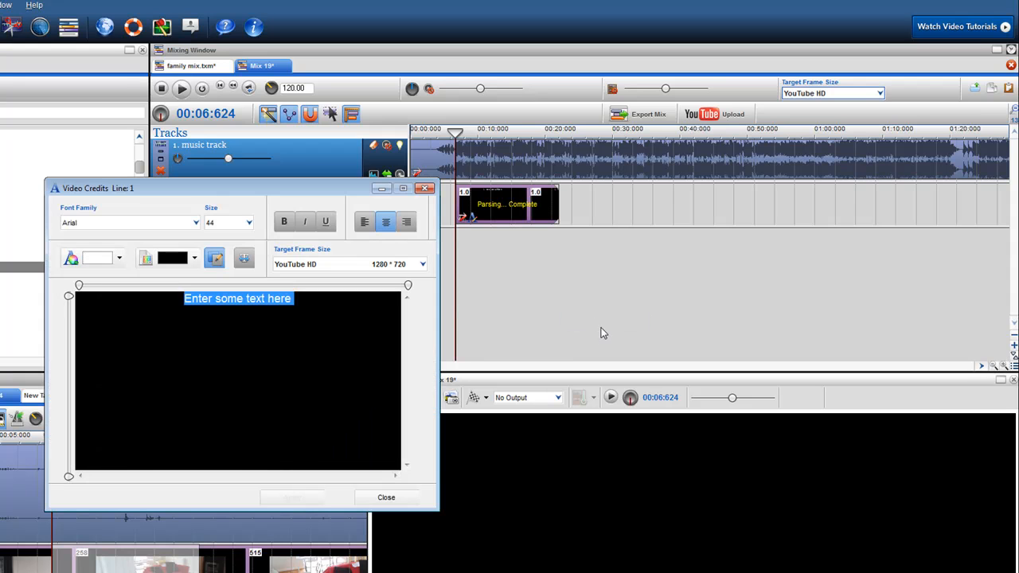
# Replace the placeholder credit text with "This is first lyric", centre it and lower the top margin slightly.
pyautogui.press('BackSpace')
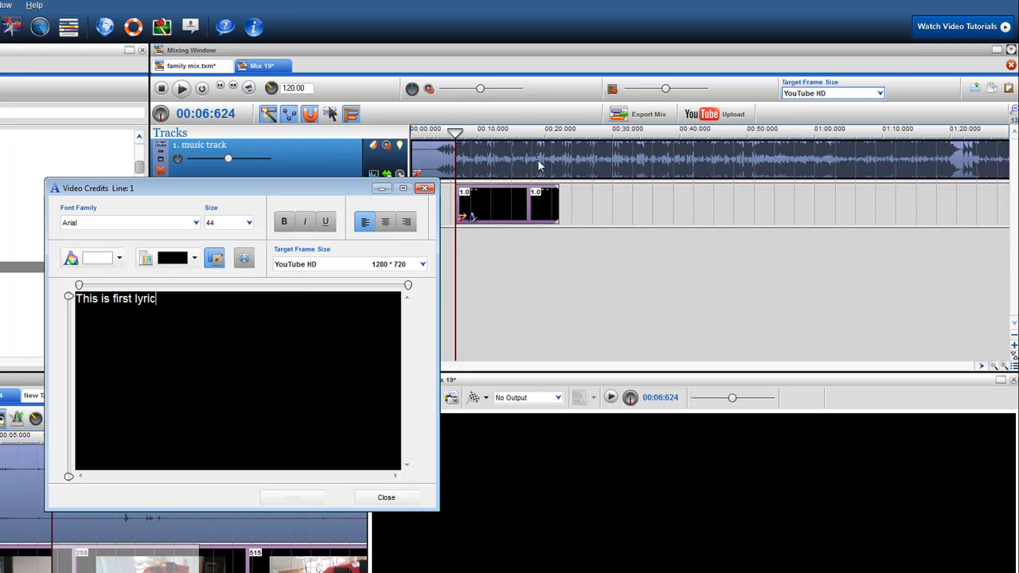
pyautogui.click(385, 223)
pyautogui.moveTo(68, 298); pyautogui.dragTo(63, 309)
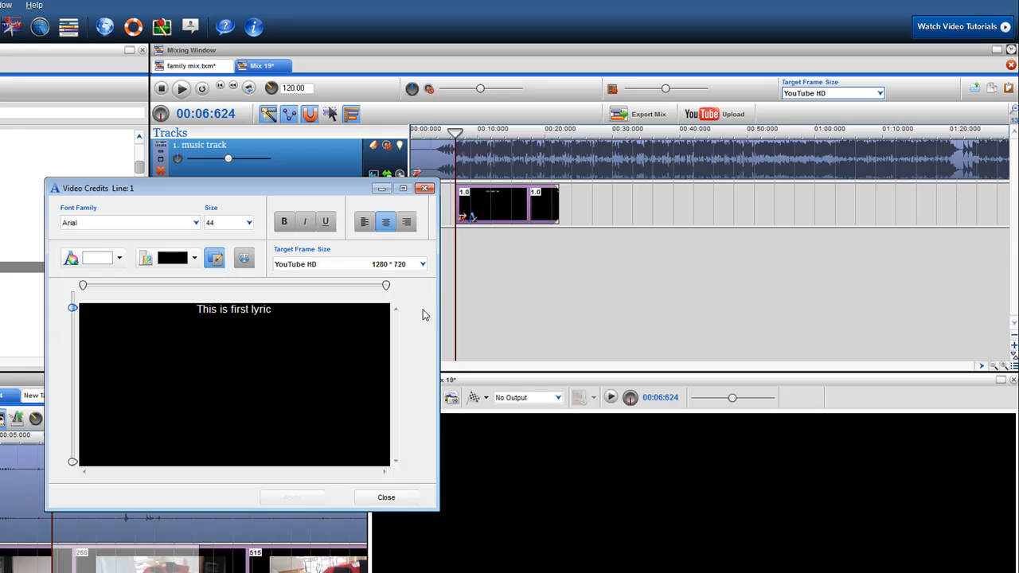
# Preview the credit in the mix and correct its text to "This is the first lyric".
pyautogui.moveTo(478, 250)
pyautogui.mouseDown()
pyautogui.moveTo(456, 251)
pyautogui.moveTo(467, 252)
pyautogui.mouseUp()
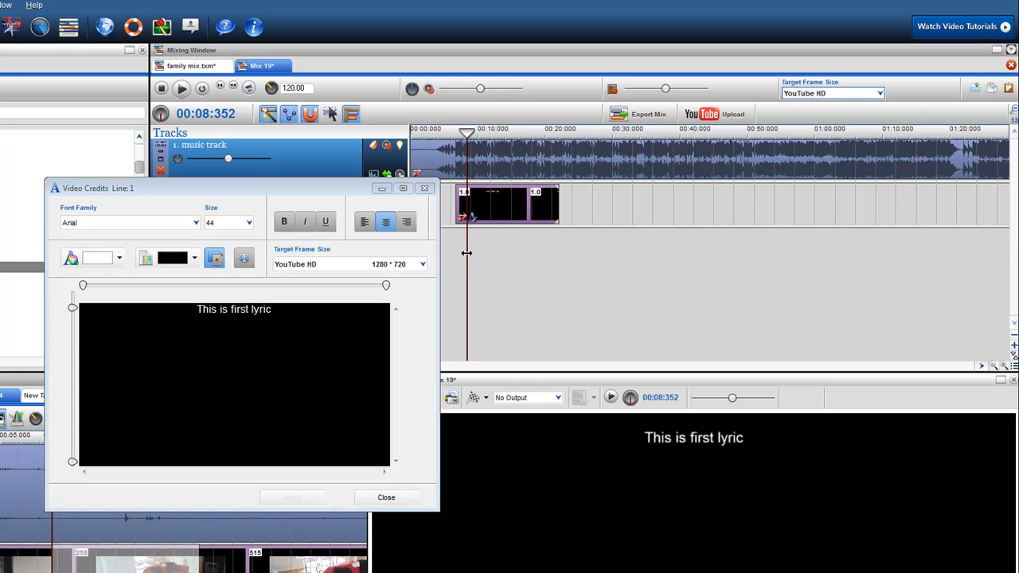
pyautogui.click(230, 308)
pyautogui.write('the')
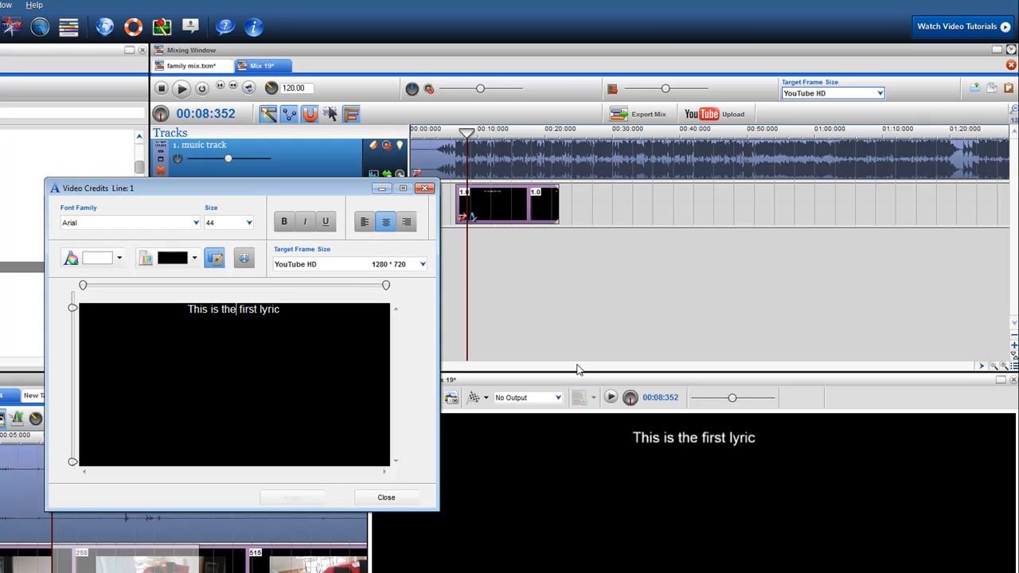
pyautogui.moveTo(467, 273)
pyautogui.mouseDown()
pyautogui.moveTo(455, 273)
pyautogui.moveTo(483, 277)
pyautogui.mouseUp()
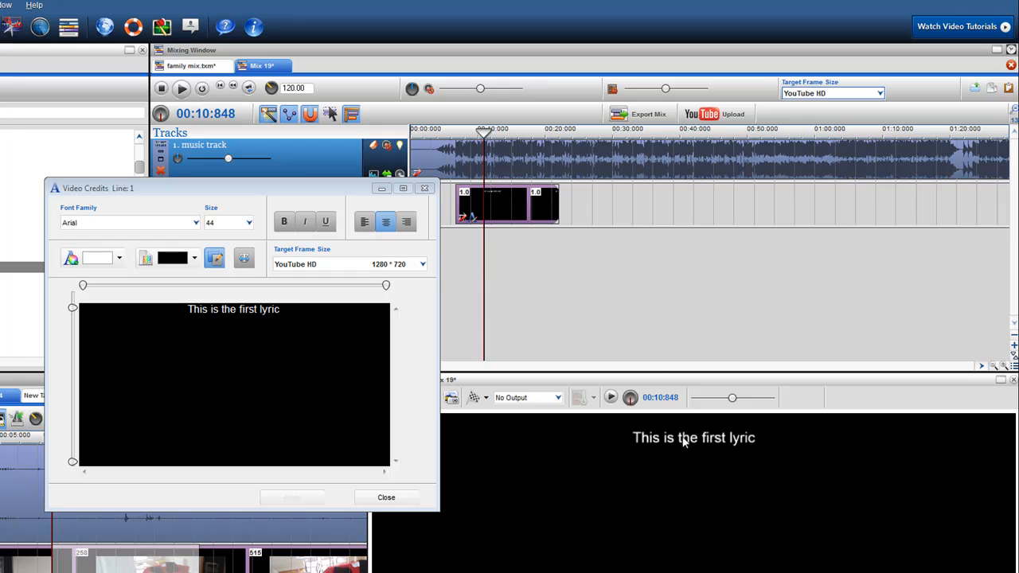
# Lower the lyric's top margin a little more, check it further along the mix and close the credits editor.
pyautogui.moveTo(71, 313); pyautogui.dragTo(71, 316)
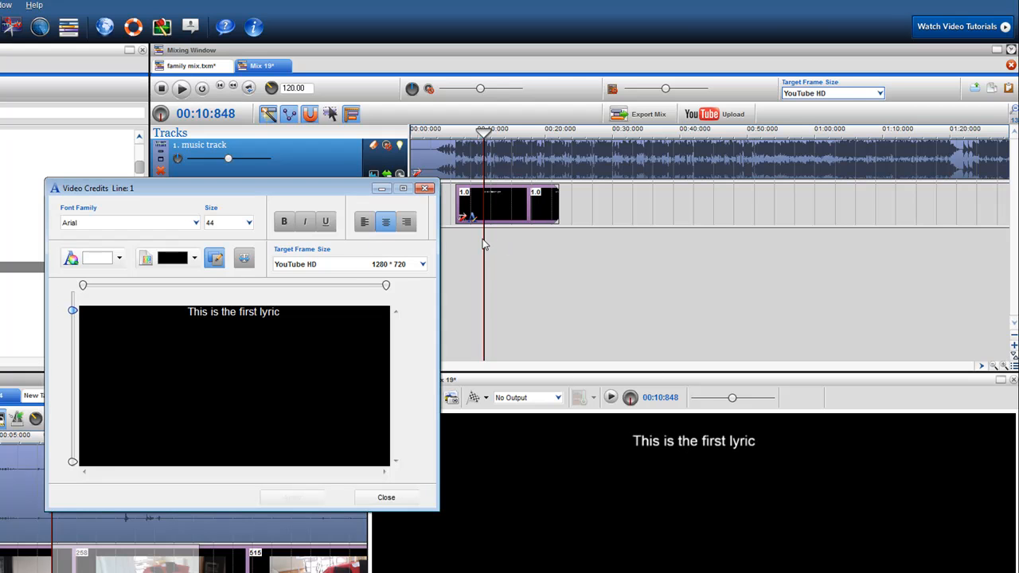
pyautogui.moveTo(483, 239); pyautogui.dragTo(503, 239)
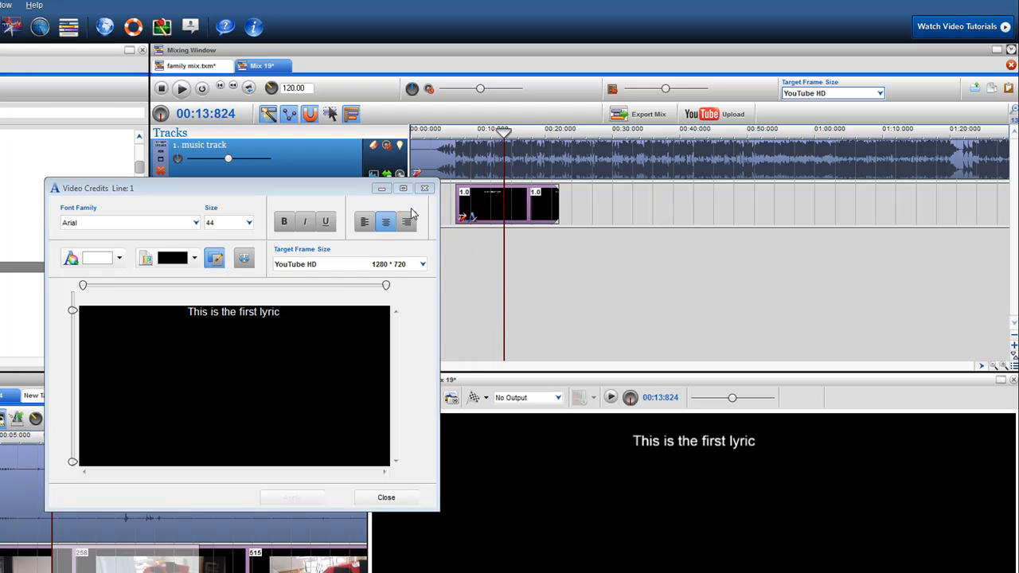
pyautogui.click(399, 499)
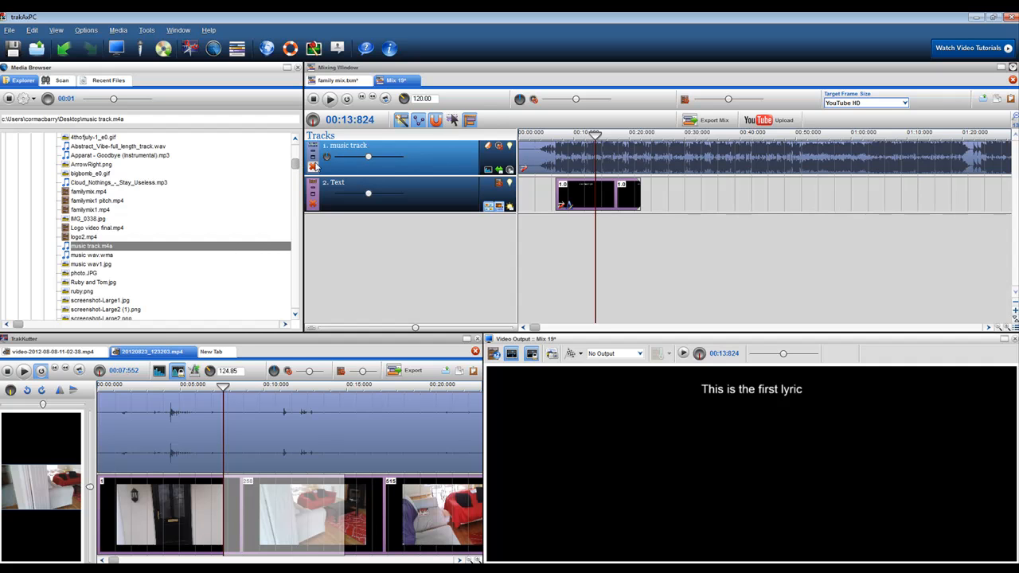
# Add White Ball.png on a new track below the text, starting at the same time as the lyric.
pyautogui.moveTo(298, 163); pyautogui.dragTo(296, 171)
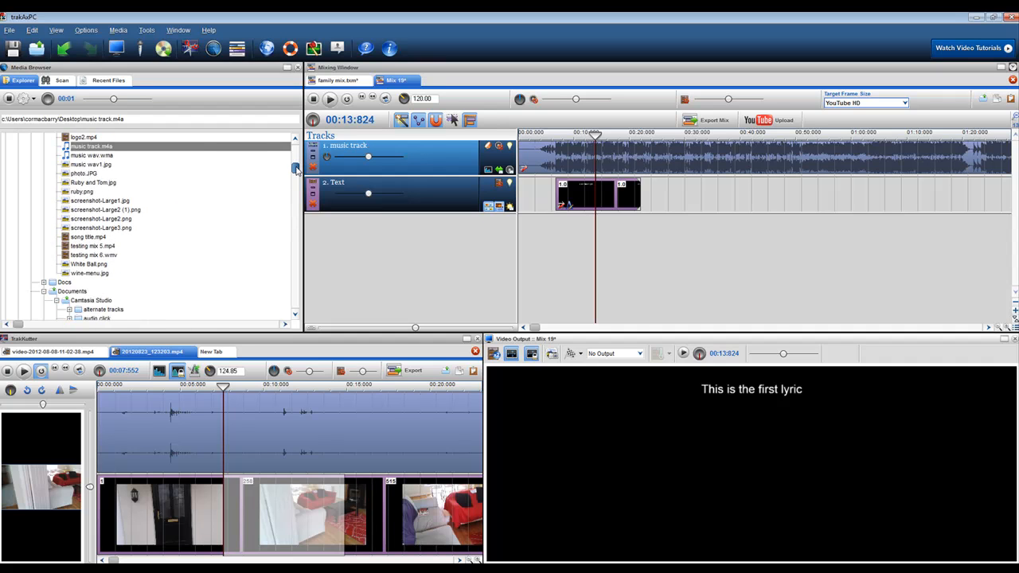
pyautogui.click(92, 269)
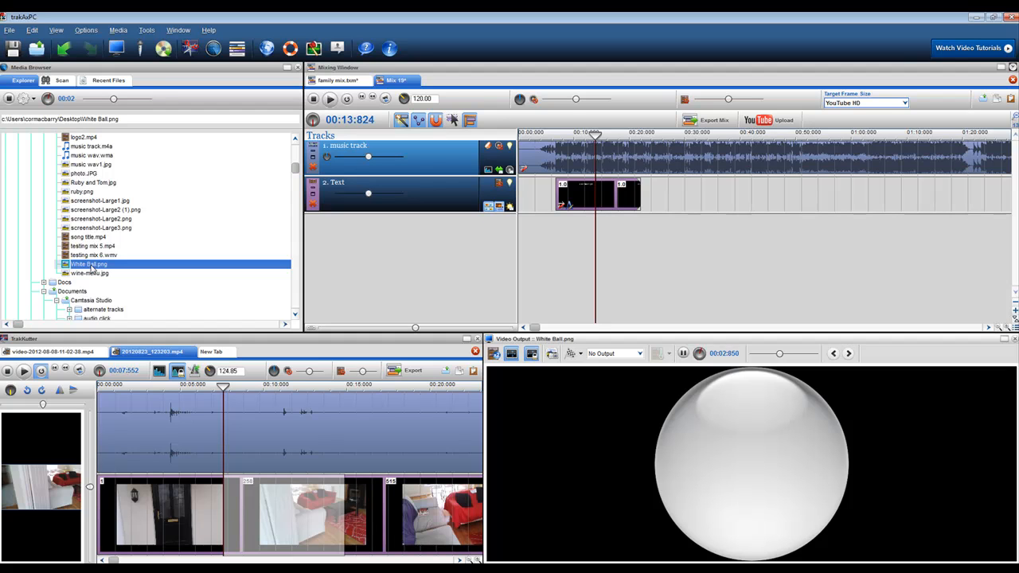
pyautogui.moveTo(90, 269); pyautogui.dragTo(560, 234)
pyautogui.click(610, 204)
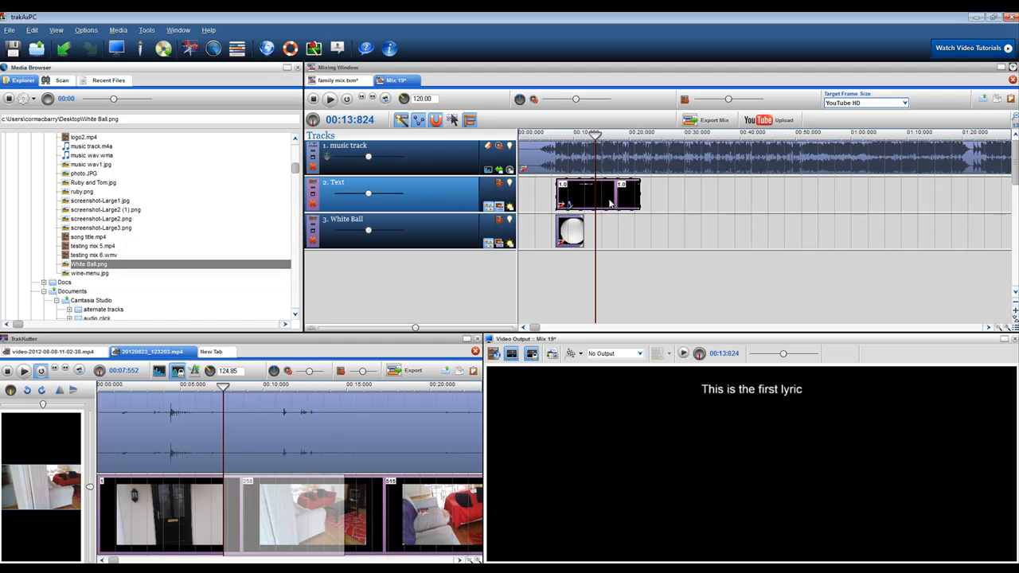
pyautogui.click(602, 246)
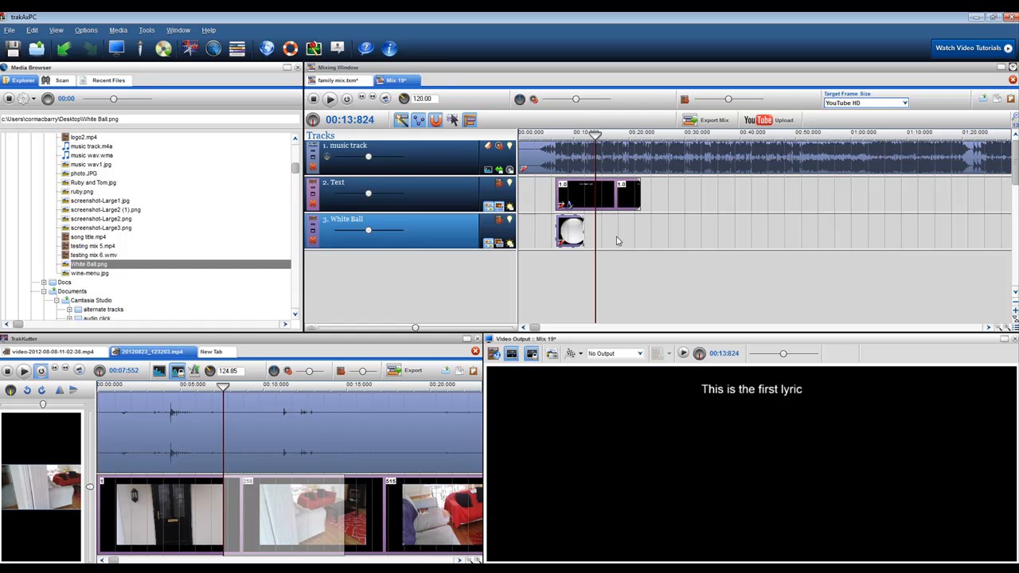
# Try lengthening the text segment, and shorten it to end at about 00:15:000.
pyautogui.moveTo(645, 202); pyautogui.dragTo(705, 208)
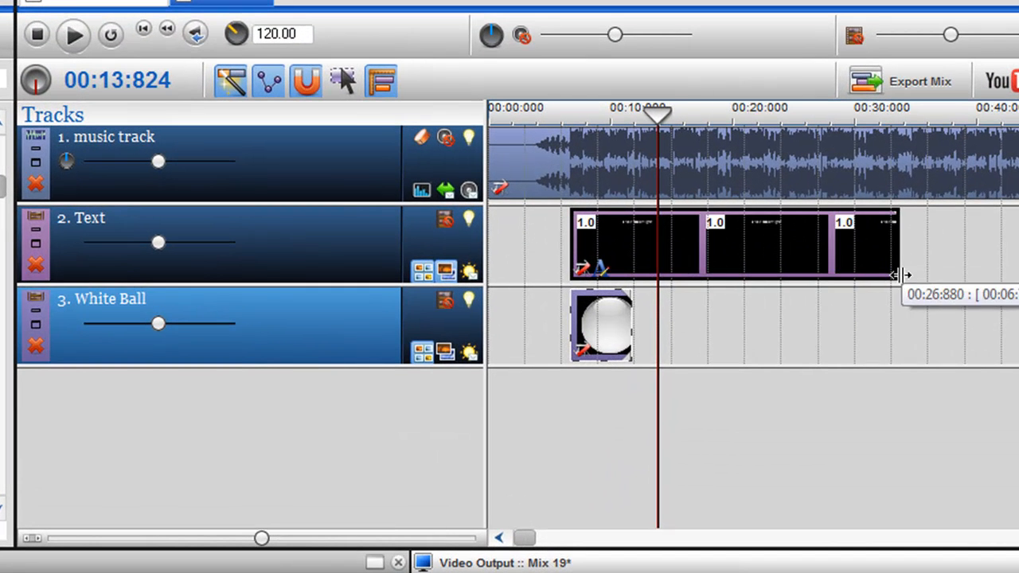
pyautogui.moveTo(901, 275); pyautogui.dragTo(752, 281)
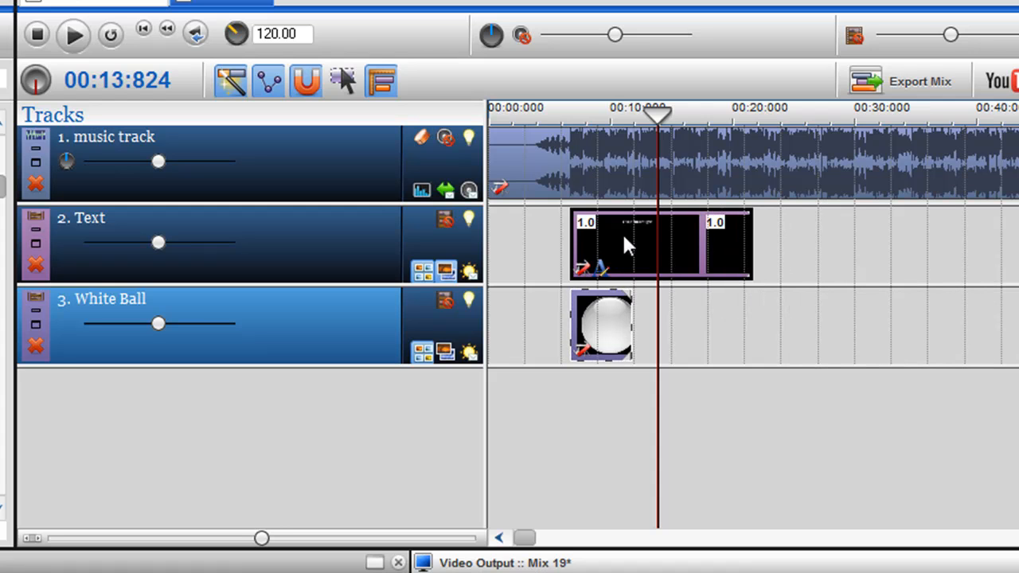
pyautogui.click(622, 231)
pyautogui.moveTo(658, 221); pyautogui.dragTo(598, 223)
pyautogui.moveTo(749, 236); pyautogui.dragTo(667, 250)
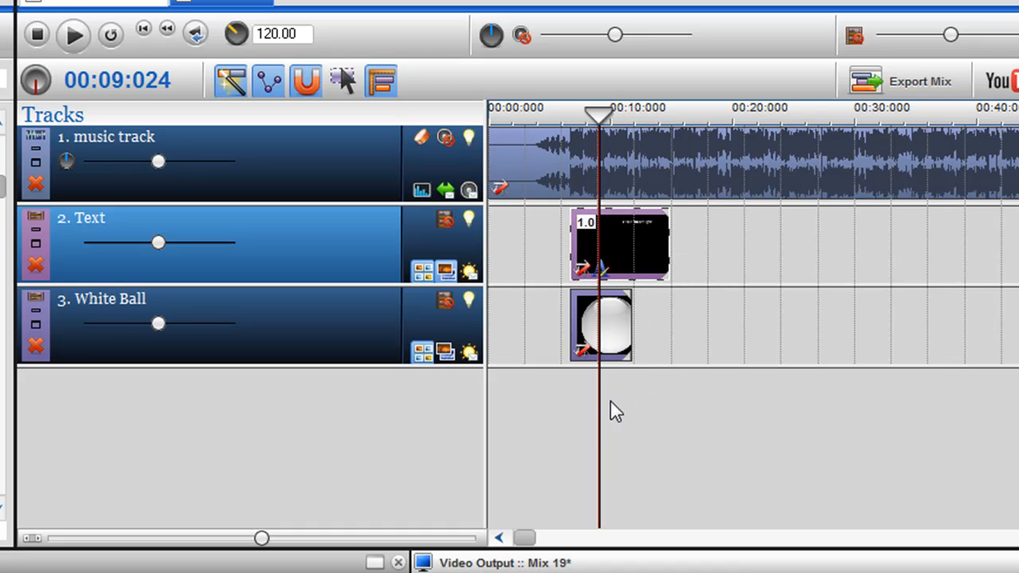
# Open the White Ball segment's properties and zoom the image out until the ball is a small dot.
pyautogui.moveTo(598, 395); pyautogui.dragTo(587, 396)
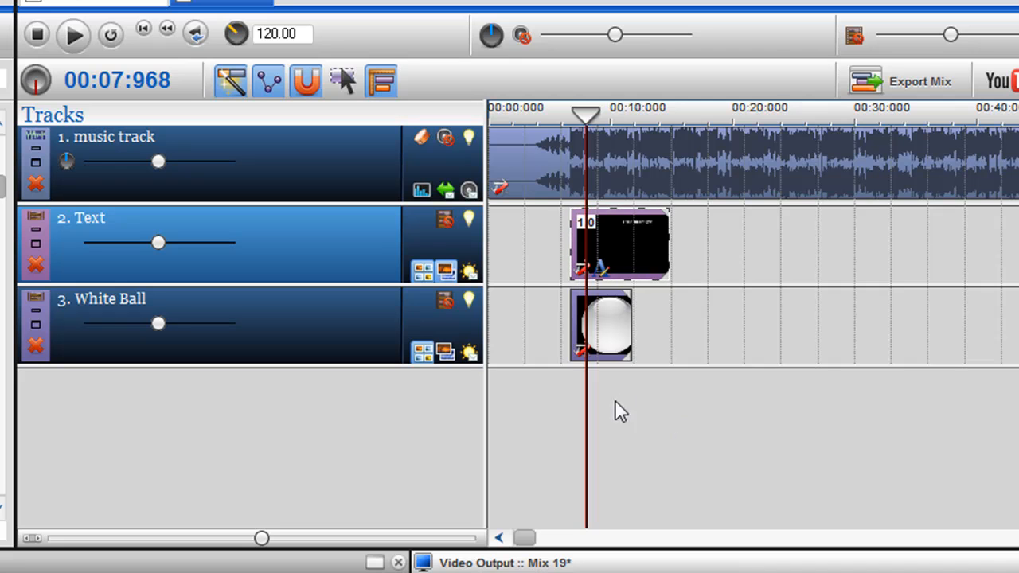
pyautogui.scroll(1, 621, 404)
pyautogui.scroll(1, 624, 393)
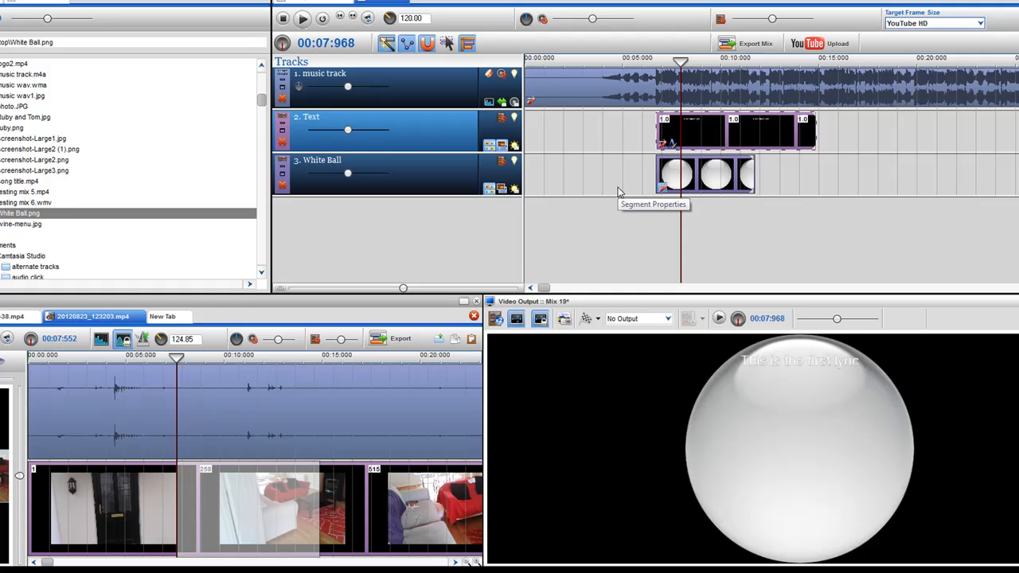
pyautogui.click(662, 188)
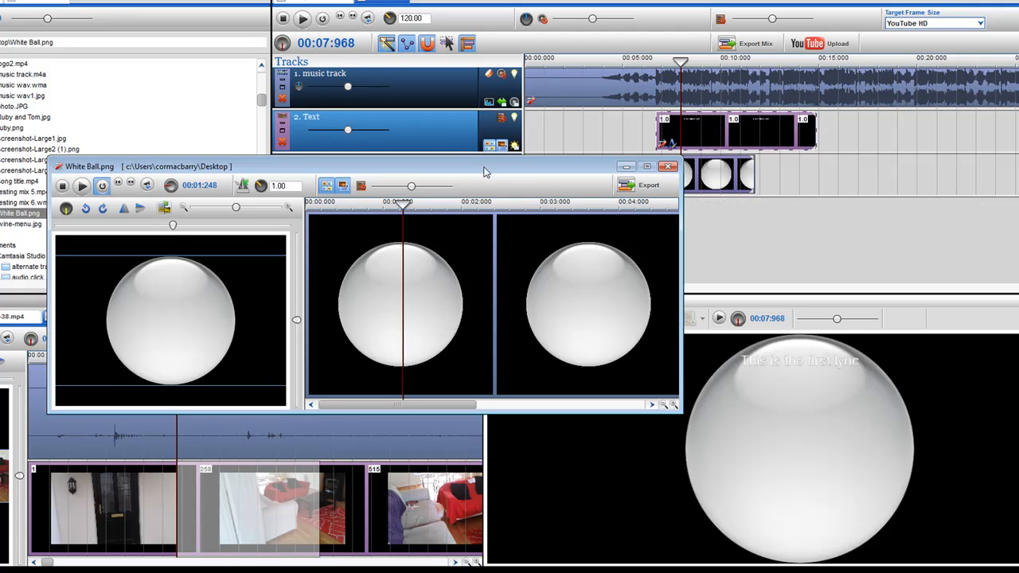
pyautogui.moveTo(474, 169); pyautogui.dragTo(444, 119)
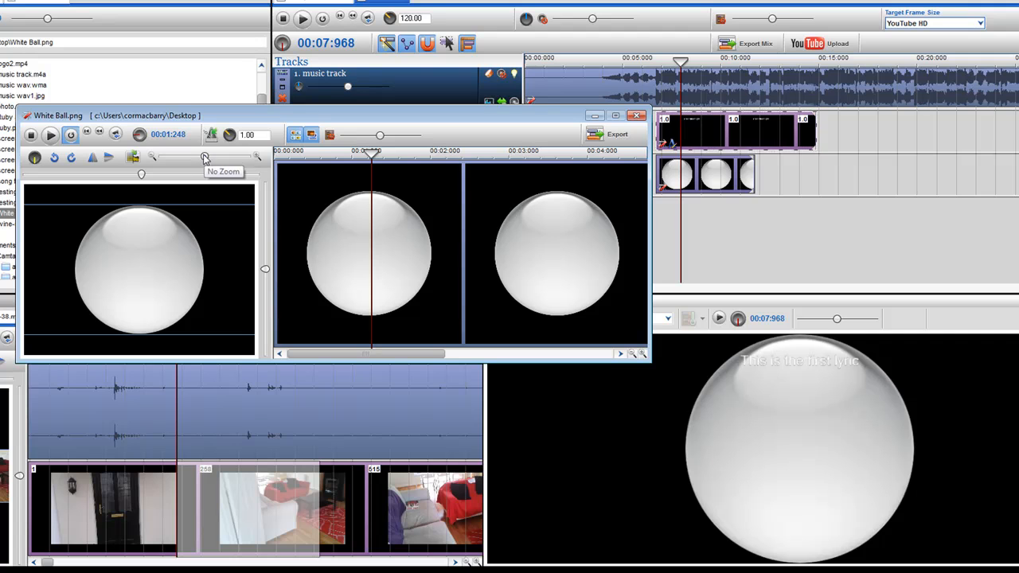
pyautogui.moveTo(206, 159); pyautogui.dragTo(163, 158)
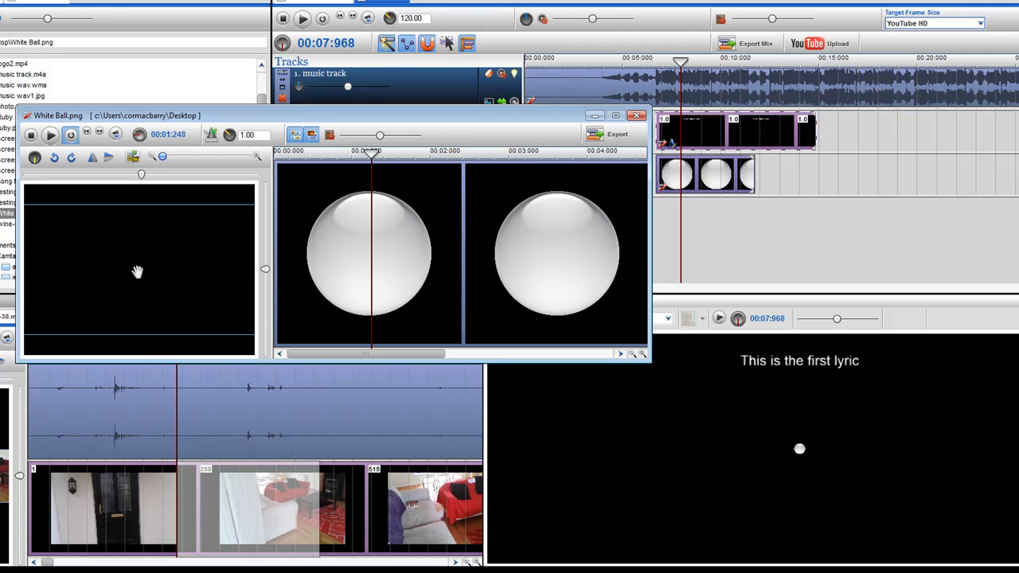
# Position the small ball just above the first word of the lyric and close the segment properties.
pyautogui.moveTo(138, 272); pyautogui.dragTo(121, 213)
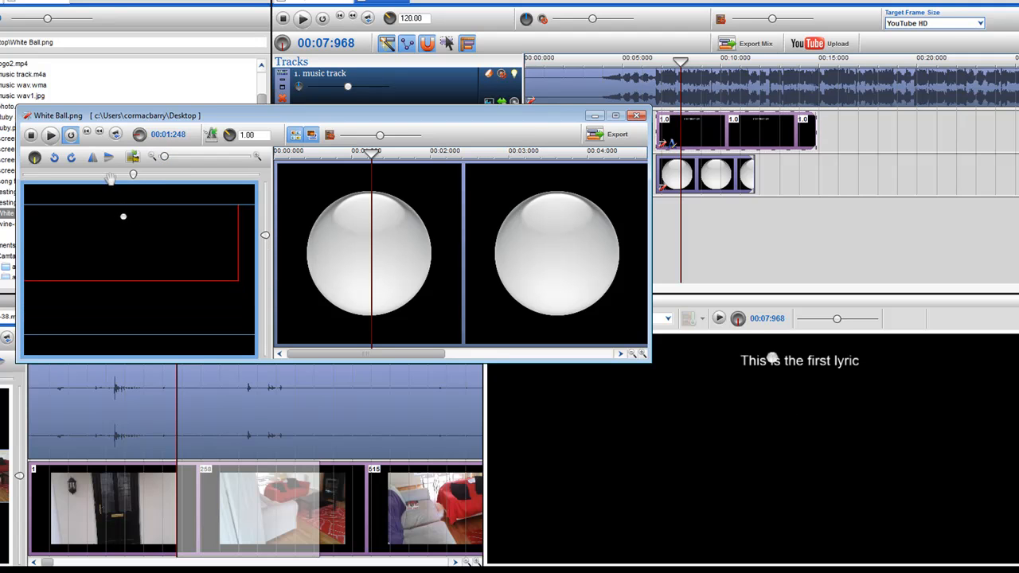
pyautogui.moveTo(104, 174); pyautogui.dragTo(93, 173)
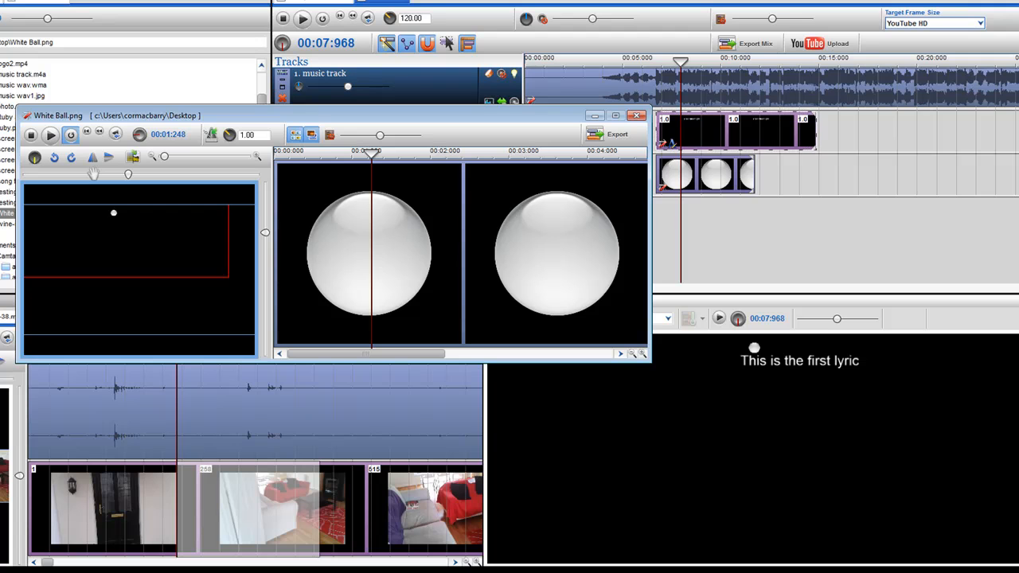
pyautogui.click(636, 117)
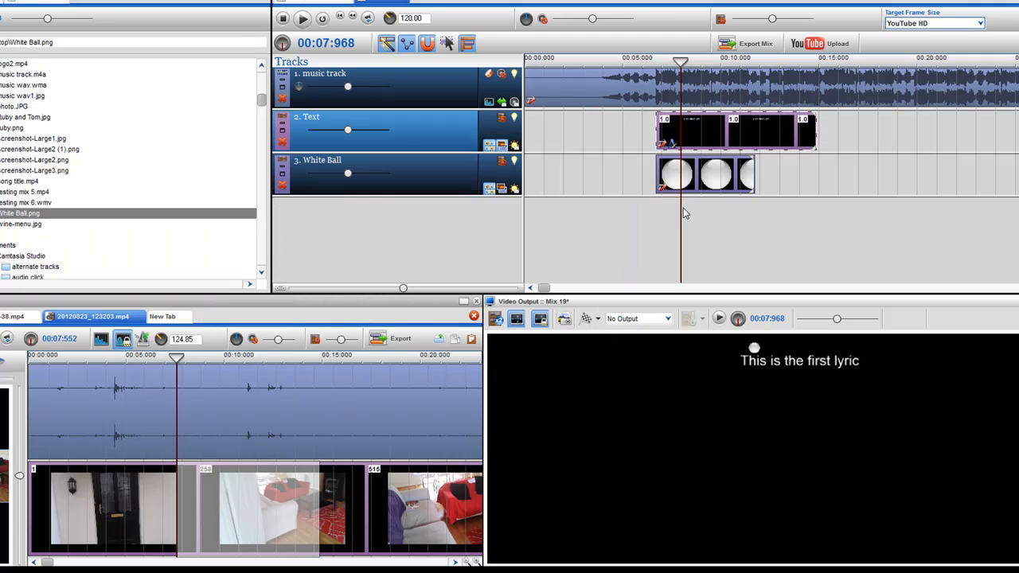
# Shorten the White Ball and text segments so both end together at about 00:08:800.
pyautogui.moveTo(681, 208)
pyautogui.mouseDown()
pyautogui.moveTo(655, 208)
pyautogui.moveTo(682, 208)
pyautogui.mouseUp()
pyautogui.moveTo(747, 174); pyautogui.dragTo(698, 174)
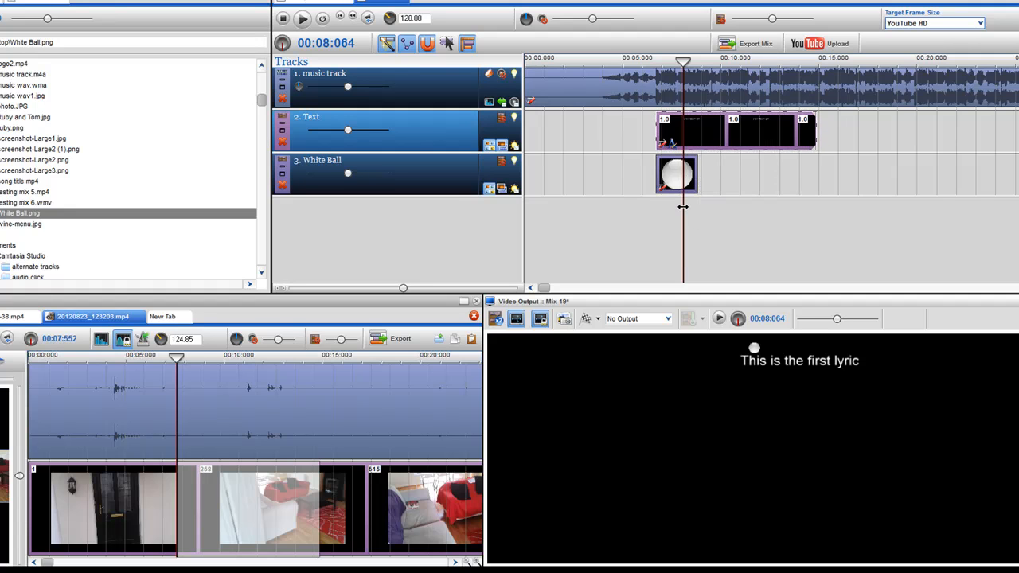
pyautogui.moveTo(814, 137); pyautogui.dragTo(698, 141)
pyautogui.scroll(3, 773, 214)
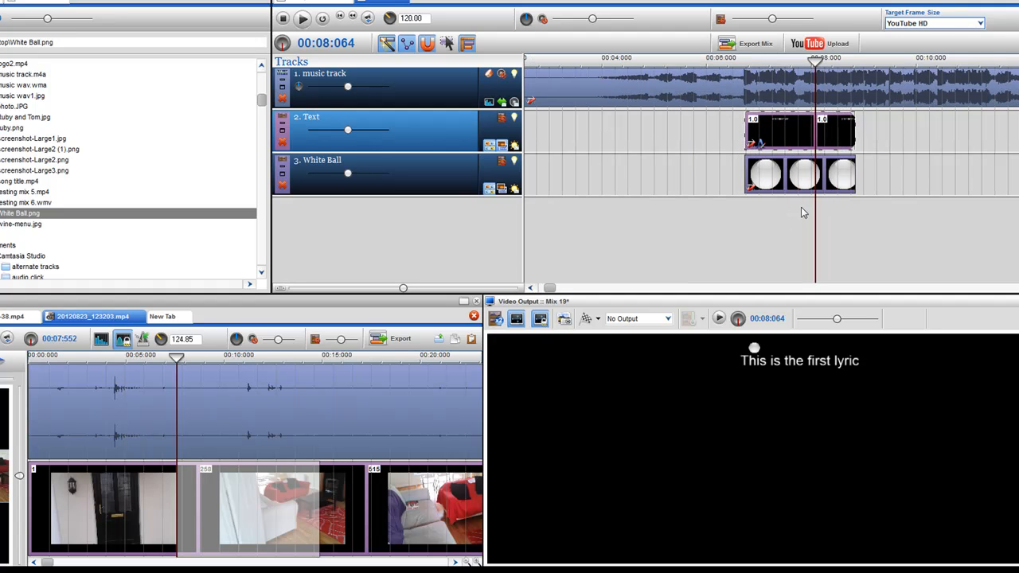
# Shorten the White Ball segment to end at about 00:07:250 and extend the text segment to end at about 00:08:950.
pyautogui.moveTo(857, 177); pyautogui.dragTo(773, 172)
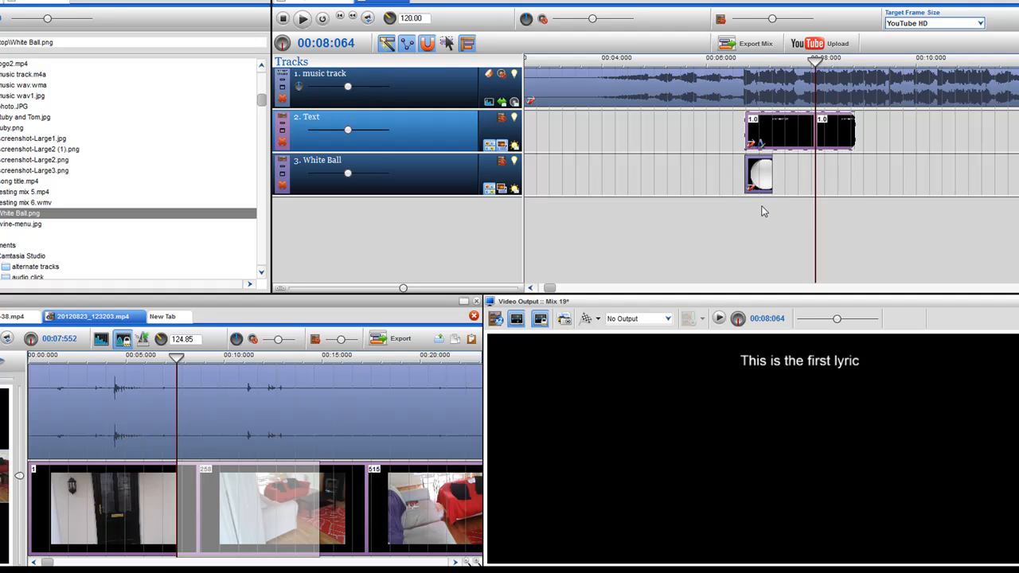
pyautogui.moveTo(758, 206); pyautogui.dragTo(750, 208)
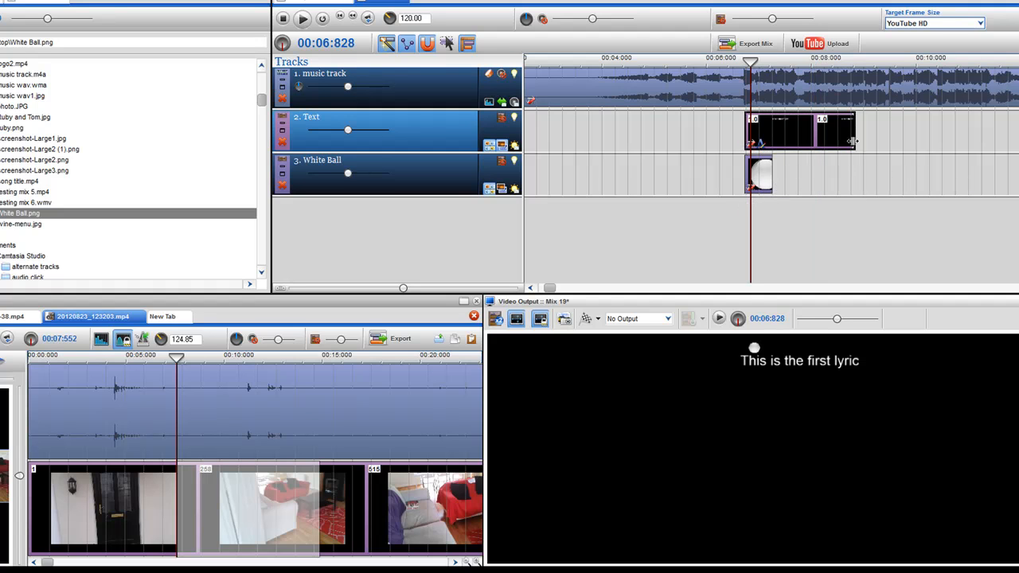
pyautogui.moveTo(852, 139)
pyautogui.mouseDown()
pyautogui.moveTo(933, 151)
pyautogui.moveTo(789, 152)
pyautogui.moveTo(890, 153)
pyautogui.moveTo(840, 151)
pyautogui.moveTo(862, 152)
pyautogui.mouseUp()
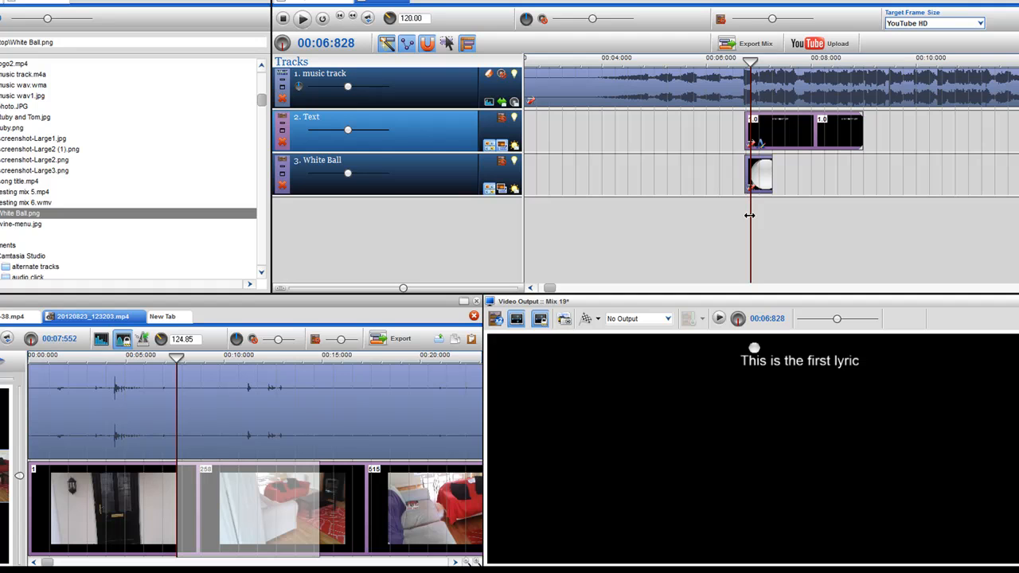
# Add a Slide In video effect to the White Ball segment and fit it to the segment's full length.
pyautogui.moveTo(749, 215); pyautogui.dragTo(754, 215)
pyautogui.scroll(3, 837, 233)
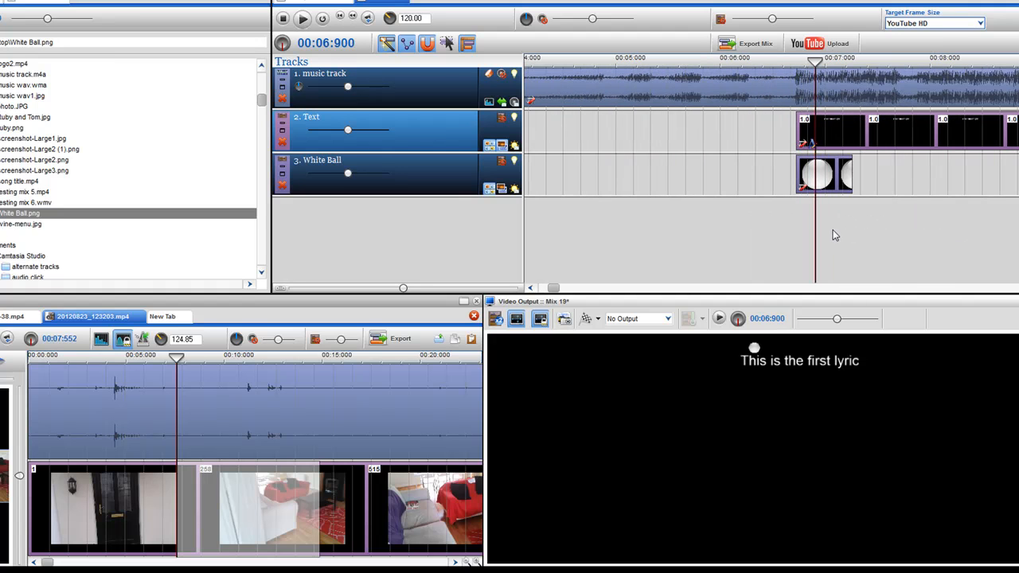
pyautogui.rightClick(825, 174)
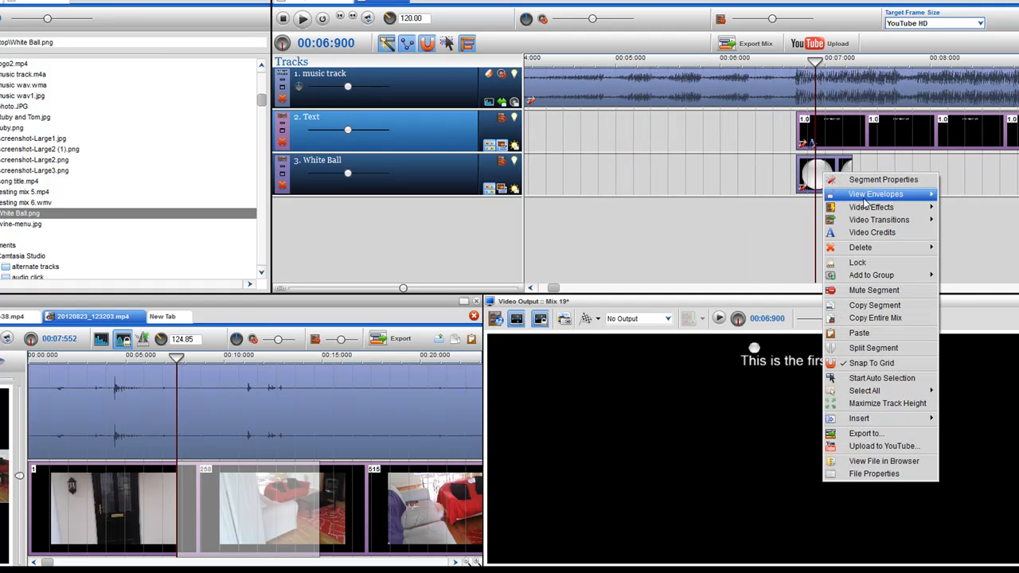
pyautogui.moveTo(874, 211)
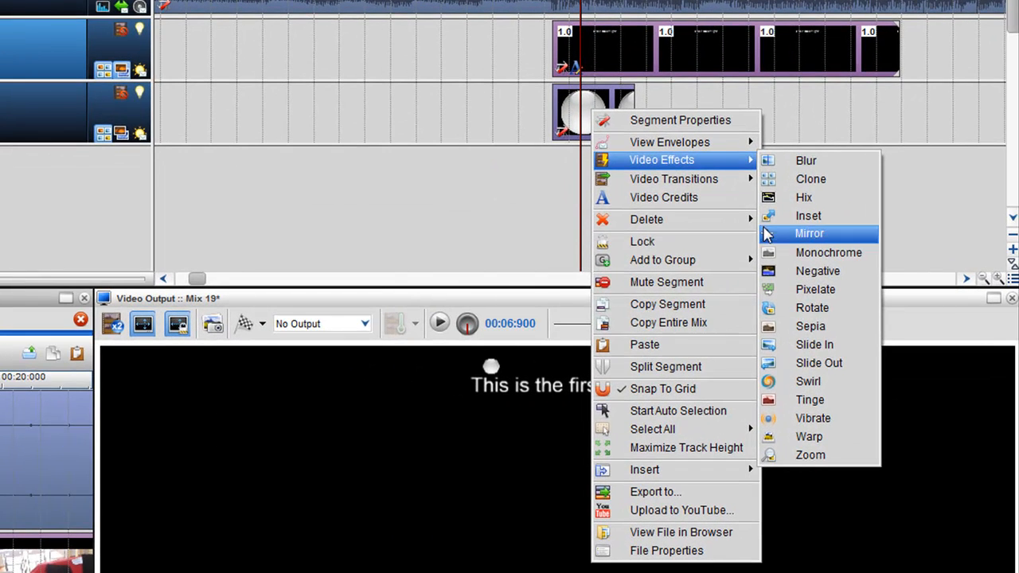
pyautogui.click(793, 344)
pyautogui.click(665, 142)
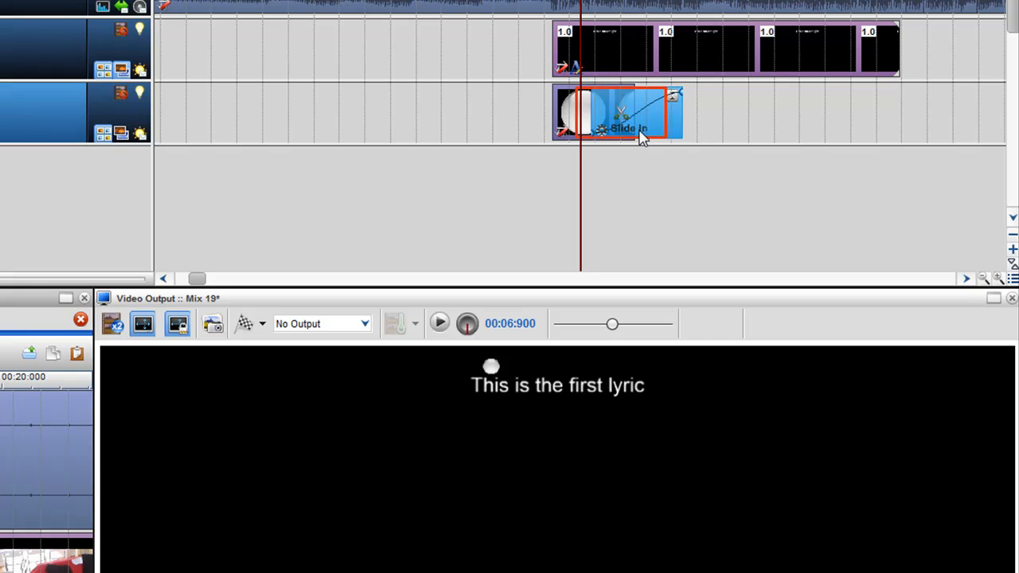
pyautogui.moveTo(681, 119); pyautogui.dragTo(636, 125)
pyautogui.moveTo(580, 177); pyautogui.dragTo(616, 173)
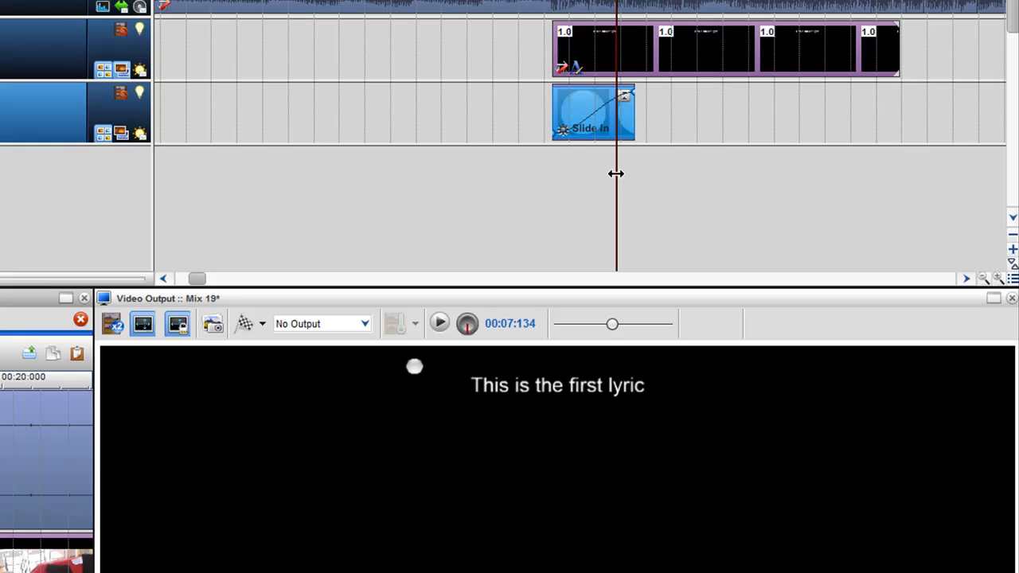
# Set the Slide In effect to slide from Top and preview the ball's movement.
pyautogui.click(563, 130)
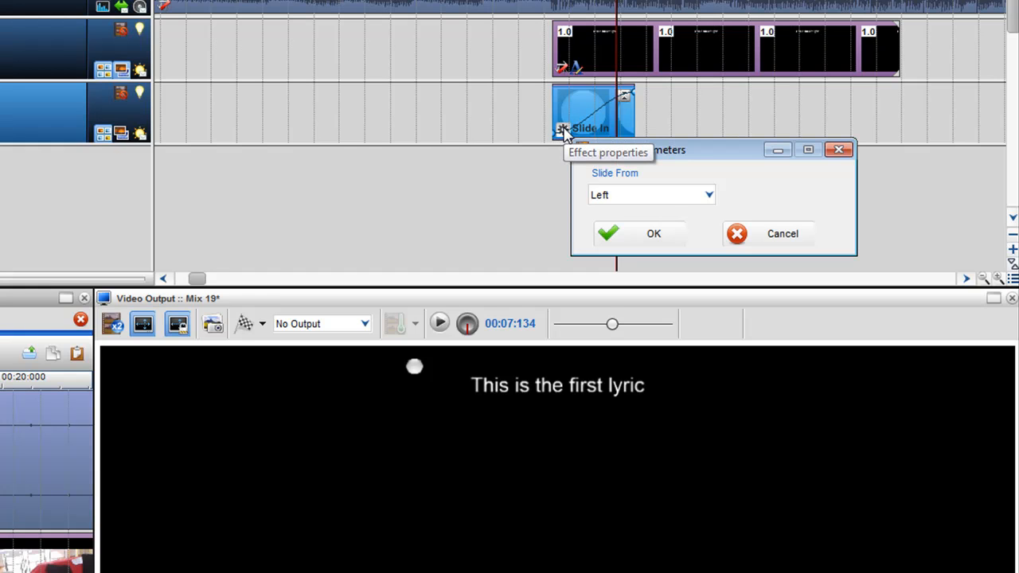
pyautogui.click(660, 199)
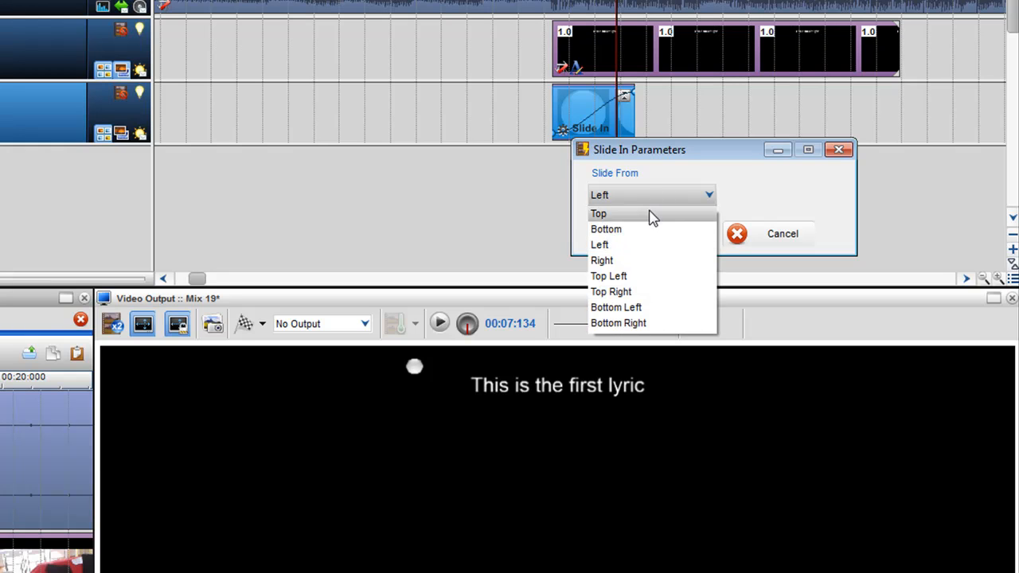
pyautogui.click(651, 216)
pyautogui.click(649, 237)
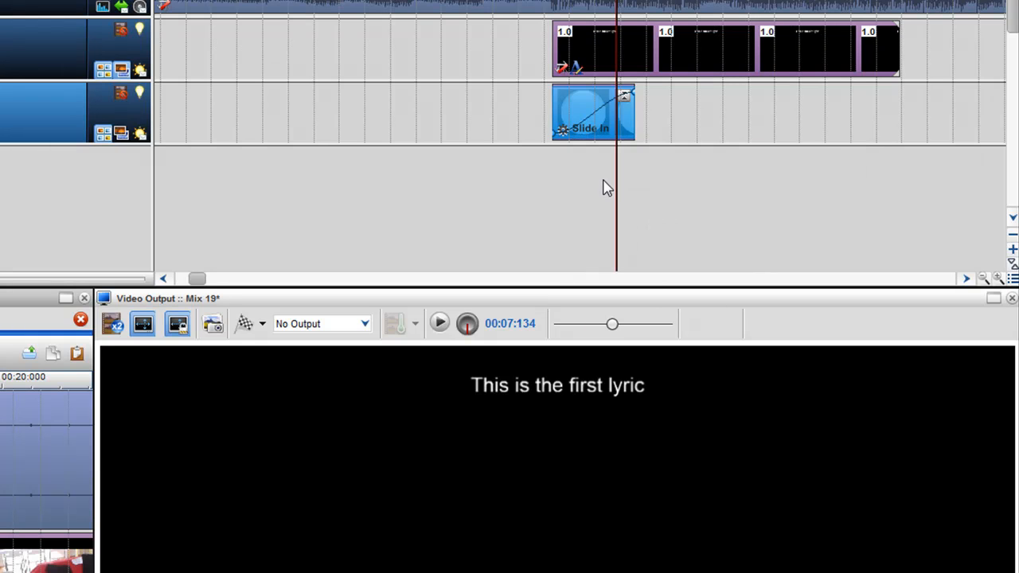
pyautogui.moveTo(616, 179)
pyautogui.mouseDown()
pyautogui.moveTo(578, 170)
pyautogui.moveTo(639, 175)
pyautogui.moveTo(601, 175)
pyautogui.moveTo(625, 176)
pyautogui.mouseUp()
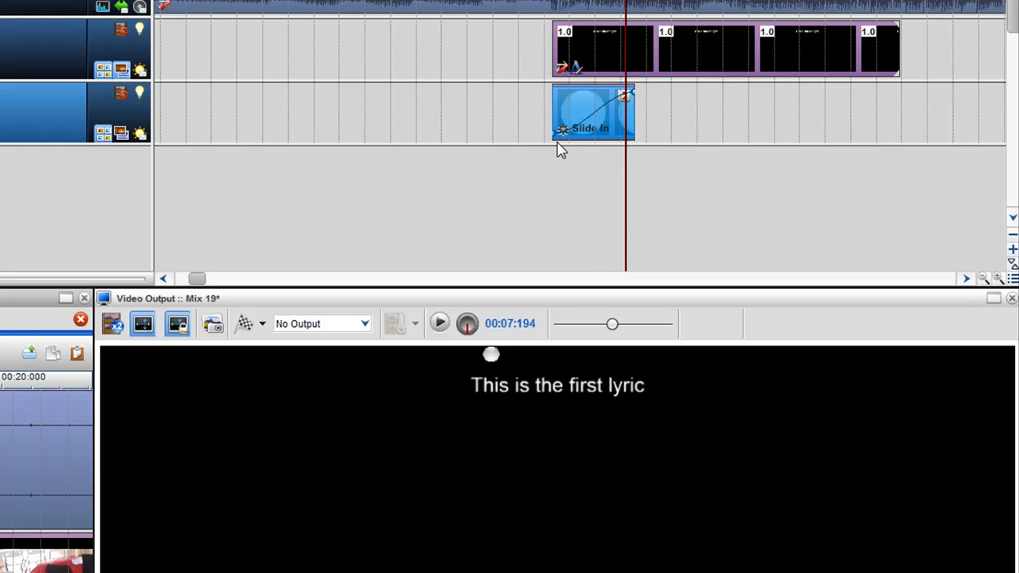
# Raise the start of the Slide In envelope to the full level and increase the White Ball track's height.
pyautogui.moveTo(557, 142)
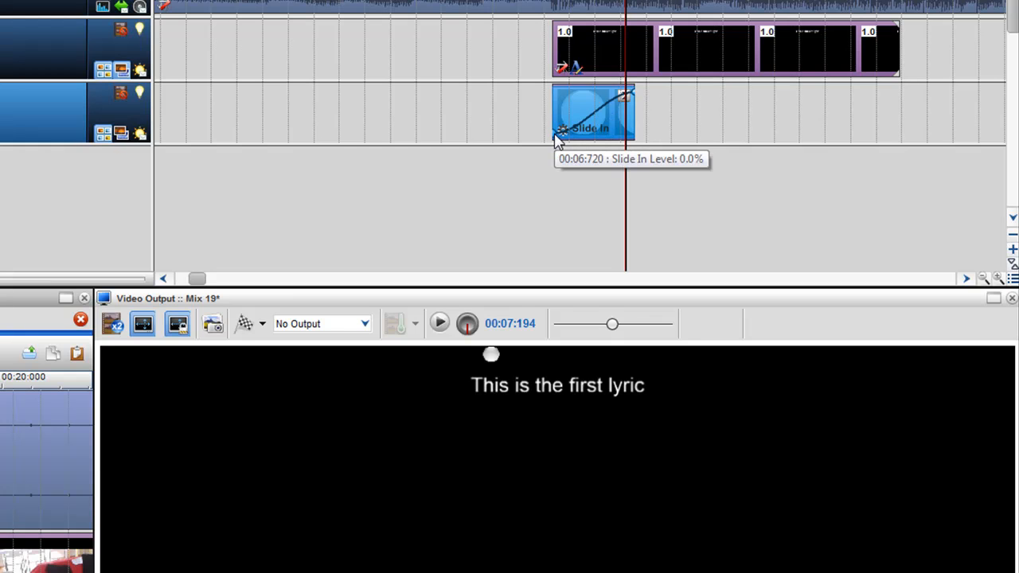
pyautogui.moveTo(557, 142); pyautogui.dragTo(544, 92)
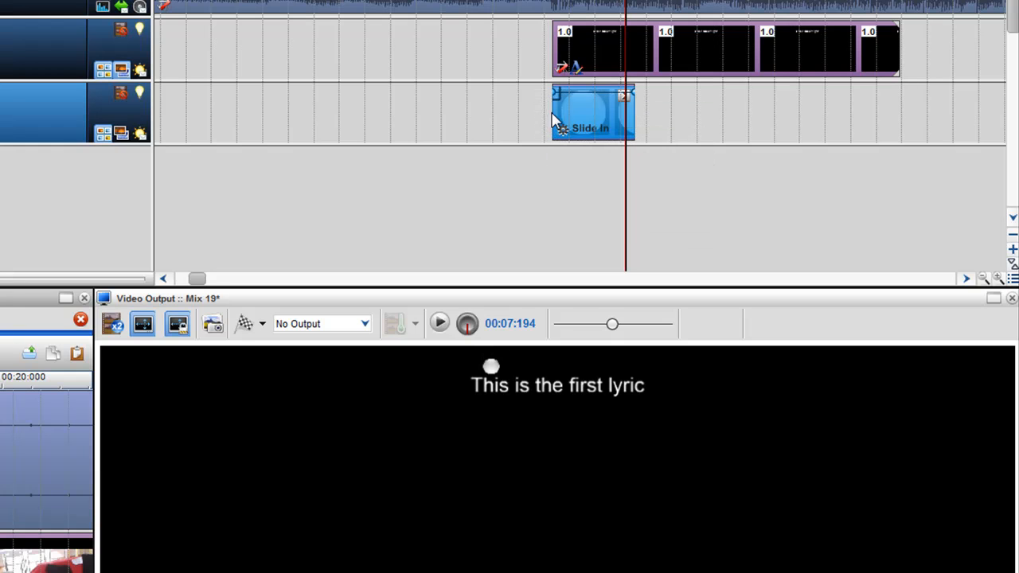
pyautogui.click(560, 170)
pyautogui.moveTo(562, 177); pyautogui.dragTo(634, 225)
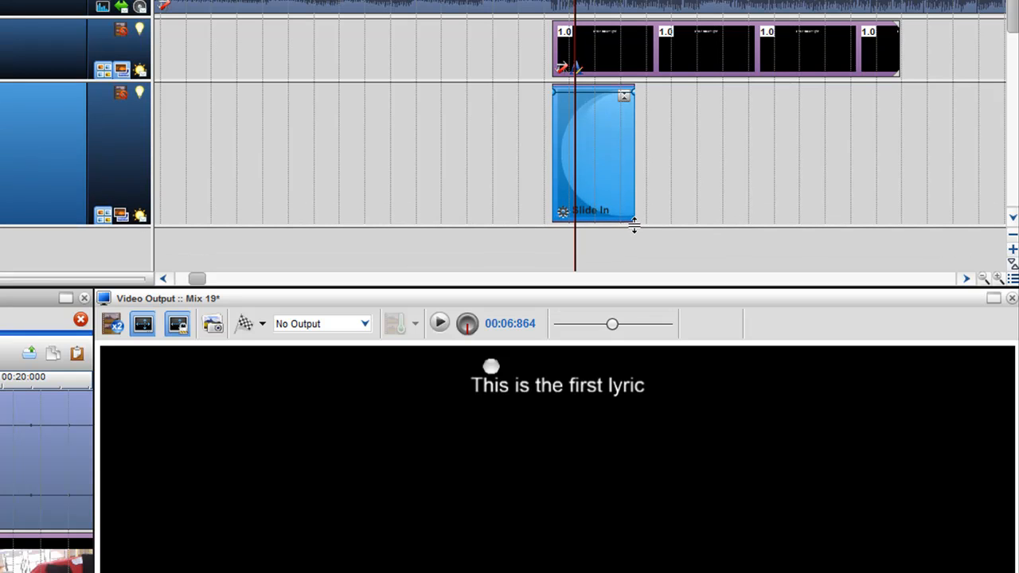
# Add a point near the middle of the Slide In envelope and set it slightly below full level for a small bounce.
pyautogui.click(585, 93)
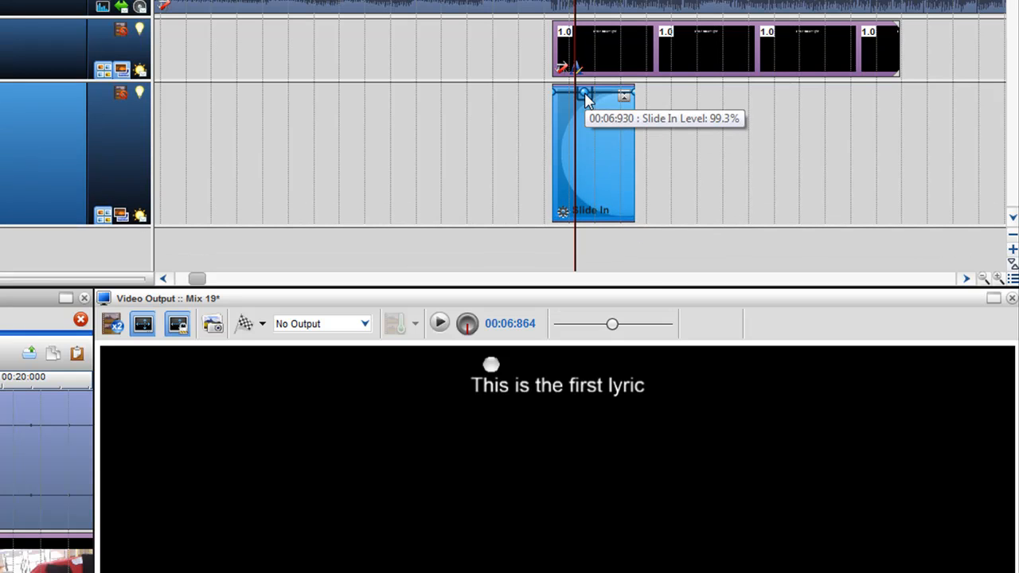
pyautogui.moveTo(586, 93); pyautogui.dragTo(588, 99)
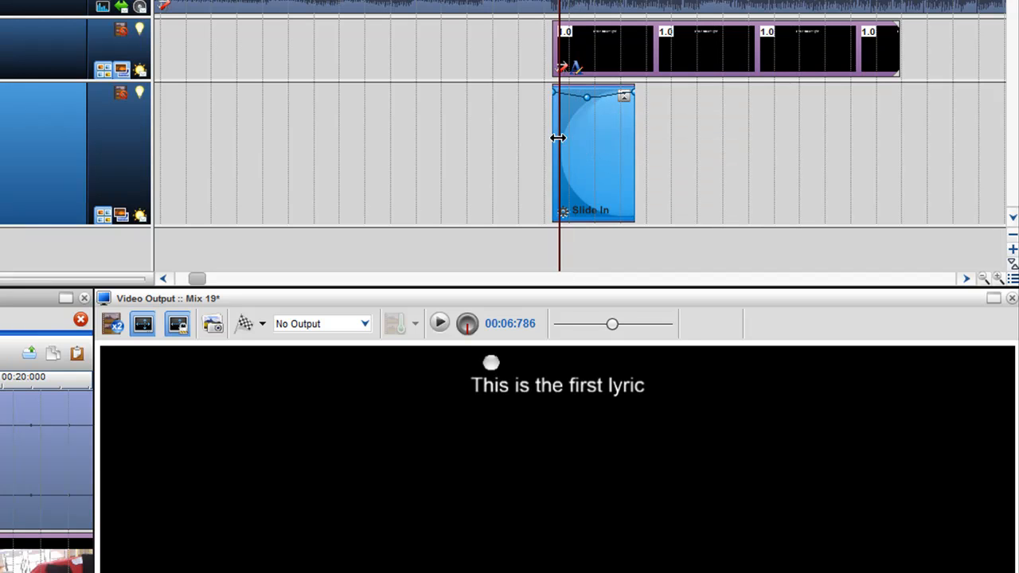
pyautogui.moveTo(575, 144)
pyautogui.mouseDown()
pyautogui.moveTo(556, 141)
pyautogui.moveTo(590, 144)
pyautogui.mouseUp()
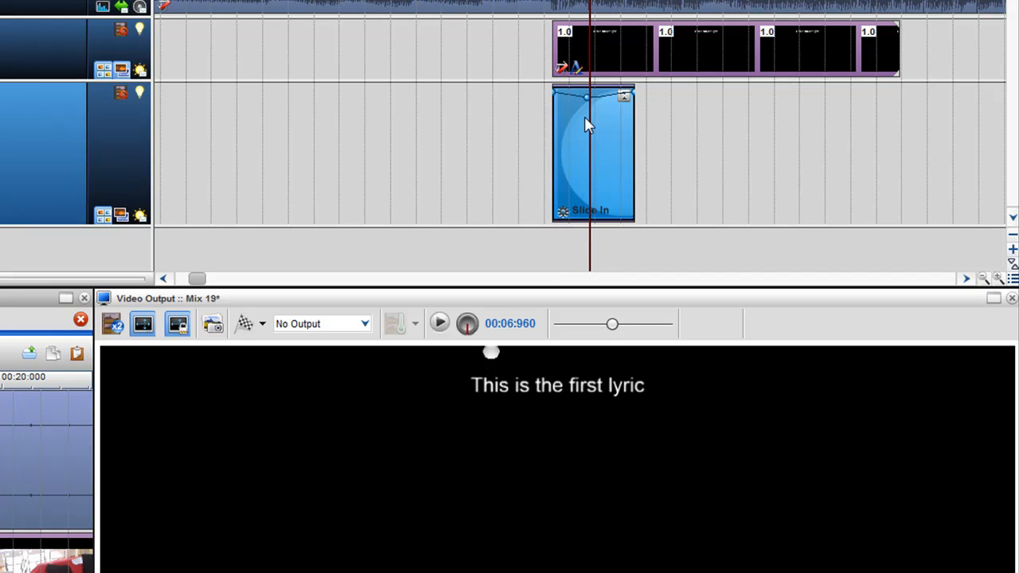
pyautogui.moveTo(587, 104); pyautogui.dragTo(584, 96)
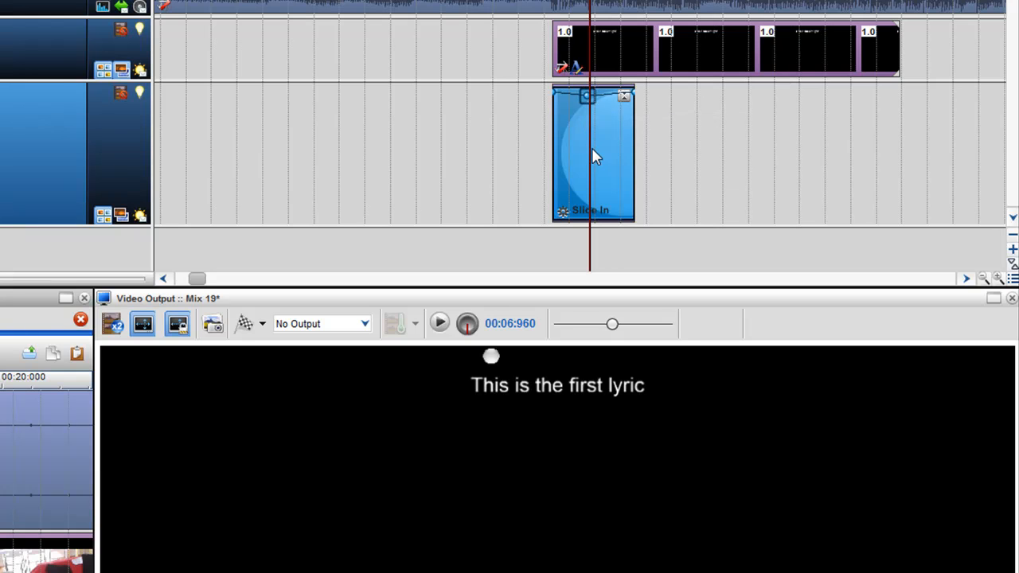
pyautogui.moveTo(588, 143)
pyautogui.mouseDown()
pyautogui.moveTo(541, 150)
pyautogui.moveTo(578, 153)
pyautogui.mouseUp()
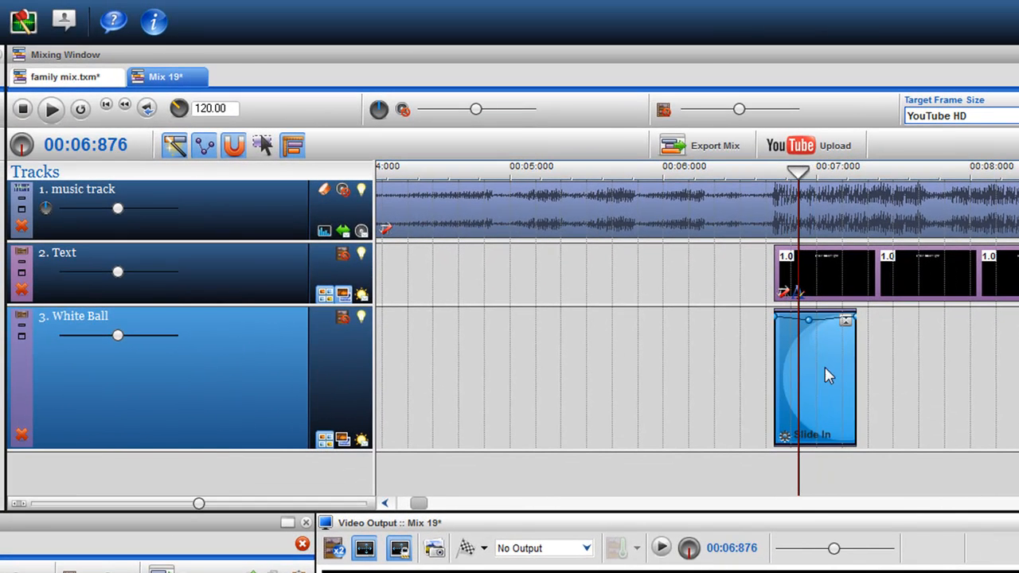
# Collapse the Slide In effect, select it together with the White Ball segment, and copy the selected items.
pyautogui.click(847, 322)
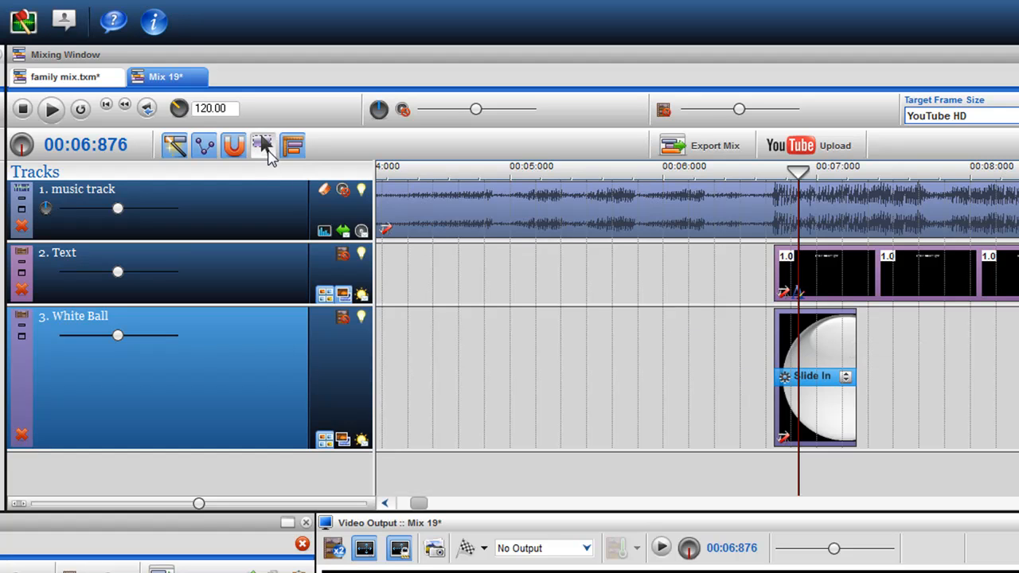
pyautogui.click(269, 148)
pyautogui.moveTo(760, 330); pyautogui.dragTo(895, 433)
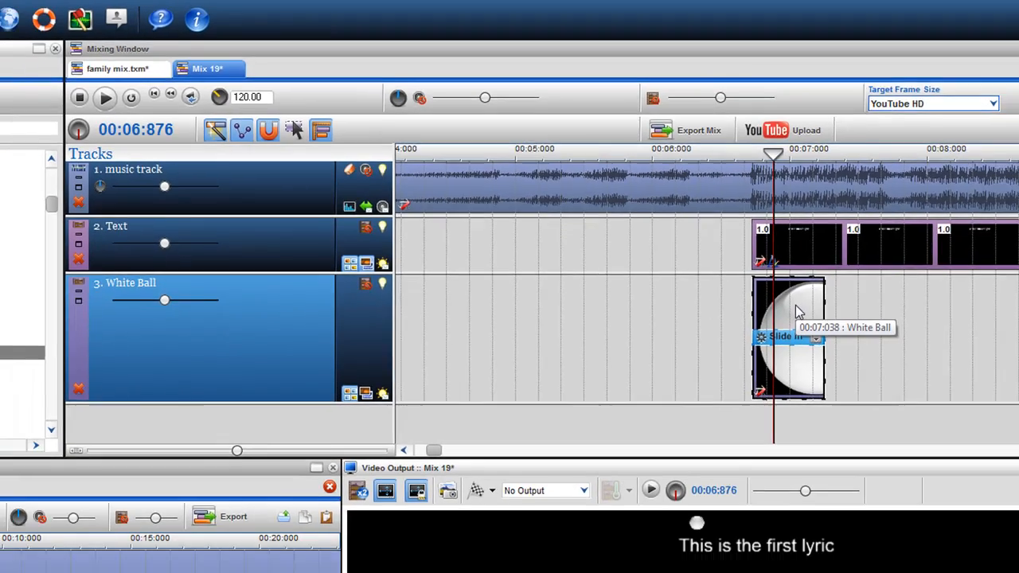
pyautogui.rightClick(825, 342)
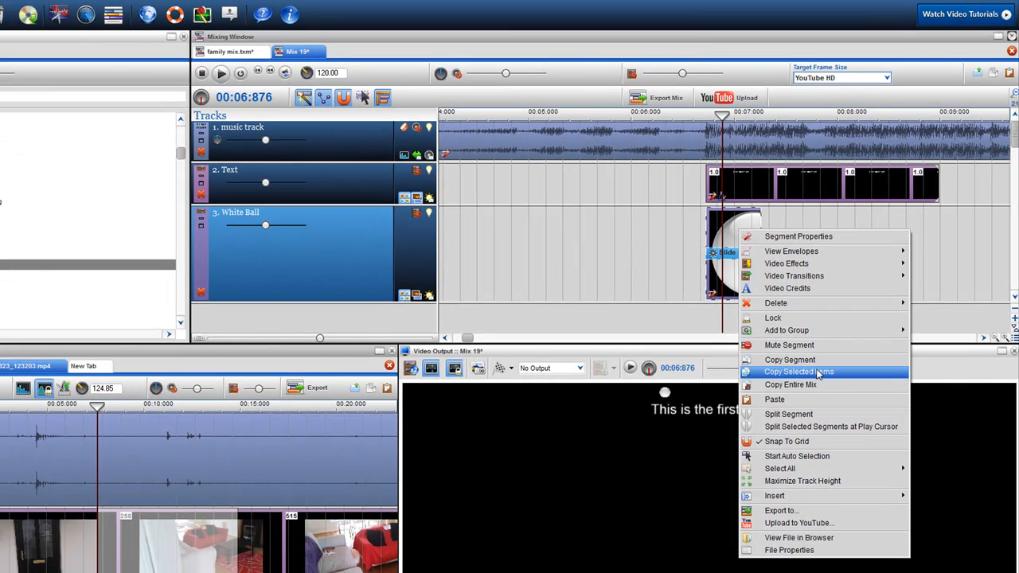
pyautogui.click(818, 372)
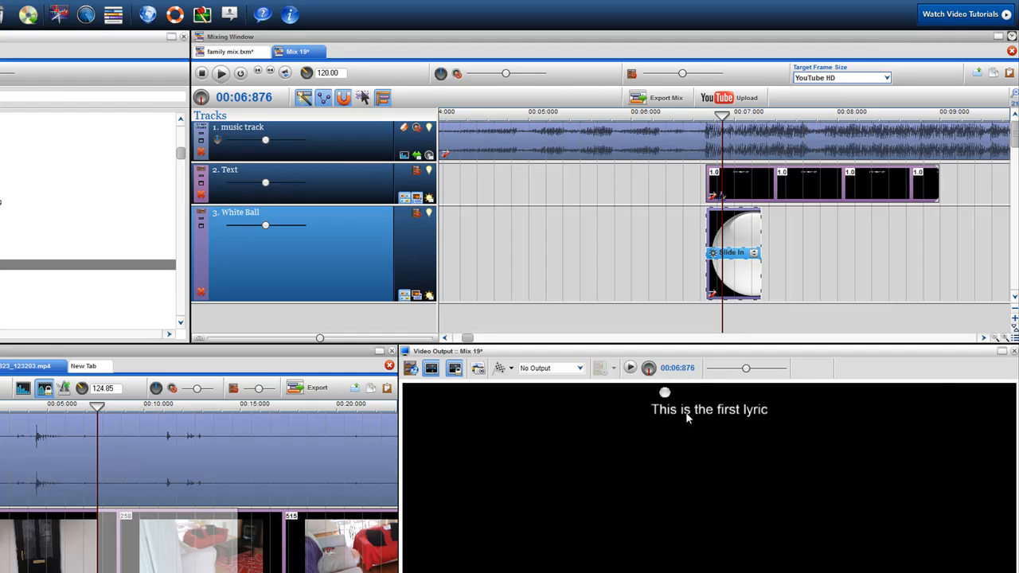
# Paste the copied ball with its effect on the White Ball track and place it directly after the first segment.
pyautogui.rightClick(771, 226)
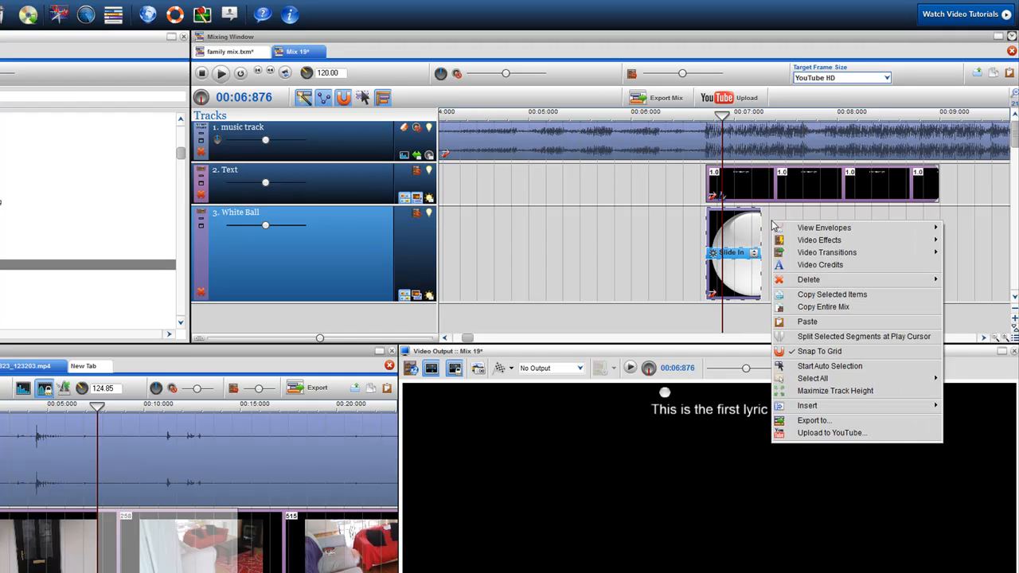
pyautogui.click(828, 323)
pyautogui.click(854, 274)
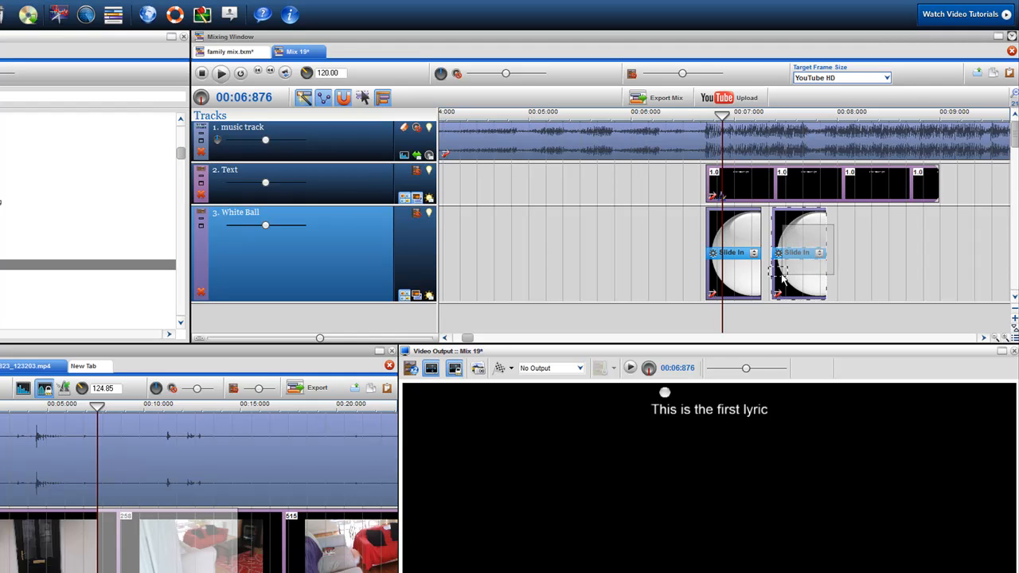
pyautogui.moveTo(782, 276); pyautogui.dragTo(791, 305)
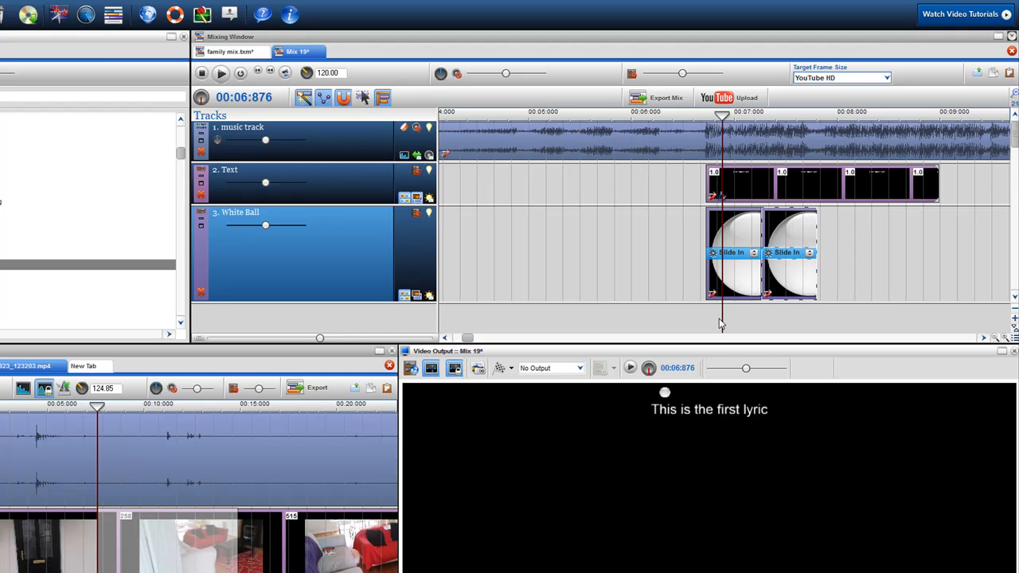
# Shift the second ball segment's image horizontally to sit above the lyric's second word, at an offset left of about 0.11, and close its properties.
pyautogui.moveTo(722, 318); pyautogui.dragTo(756, 321)
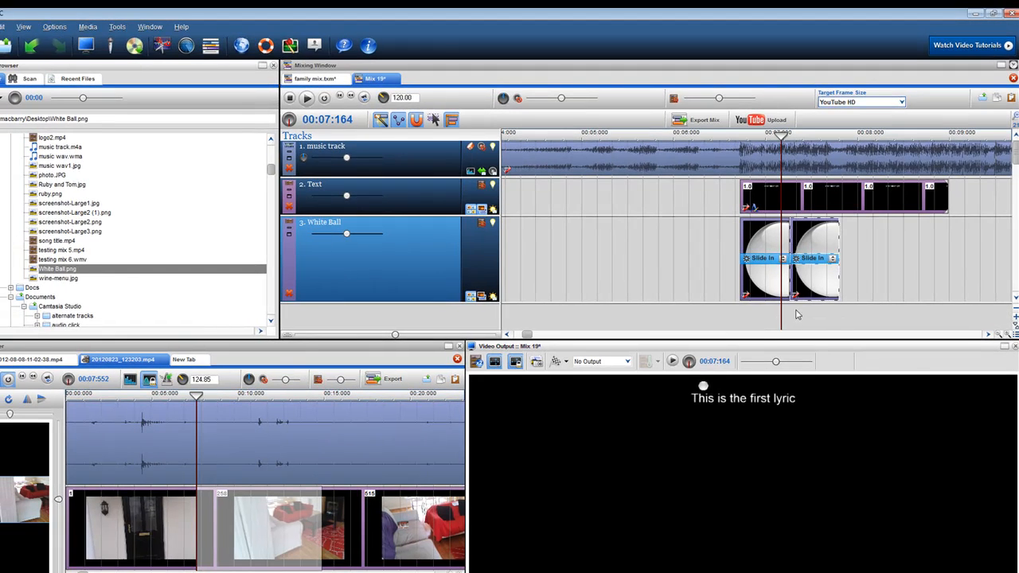
pyautogui.click(808, 293)
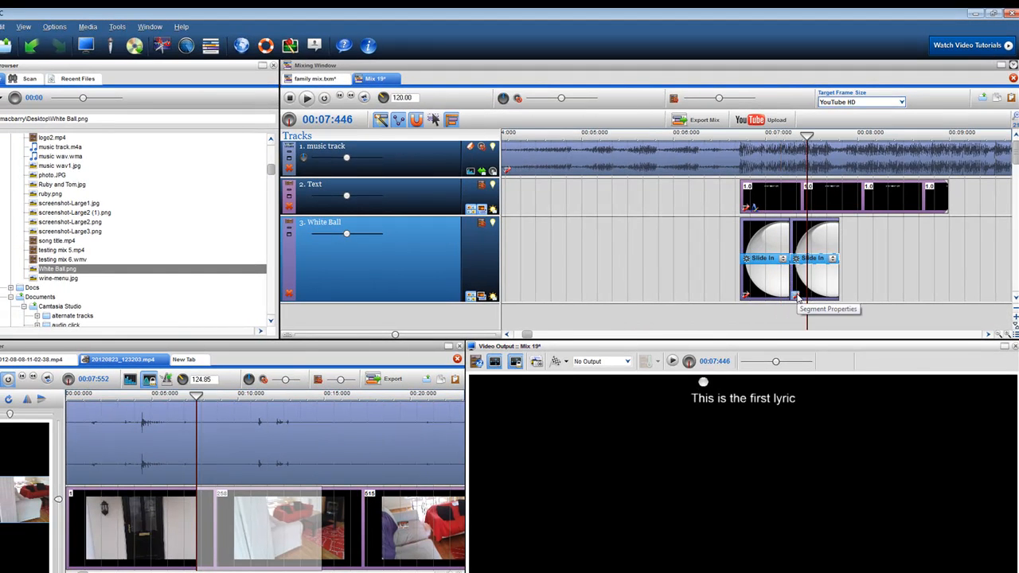
pyautogui.doubleClick(796, 297)
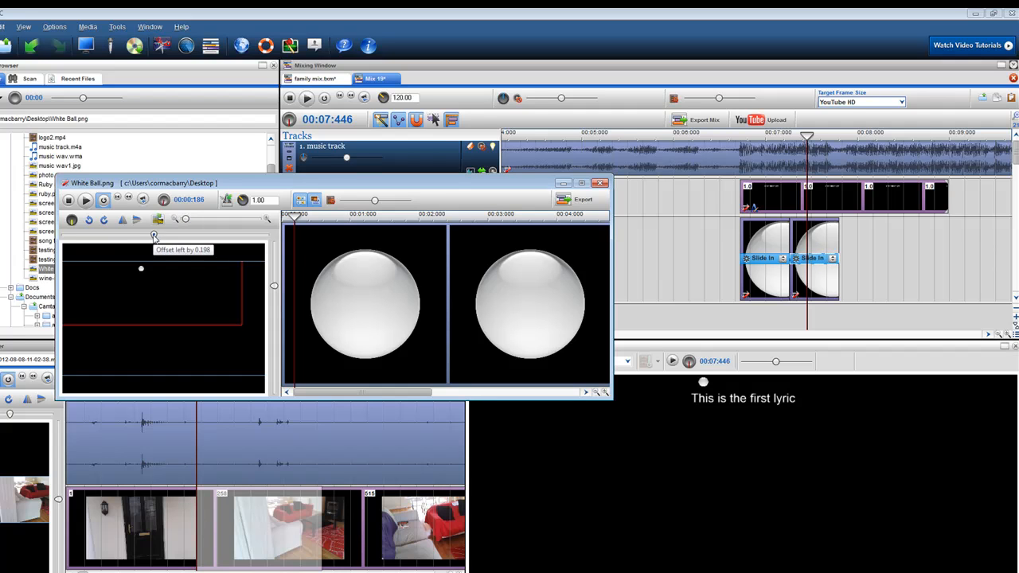
pyautogui.moveTo(156, 239); pyautogui.dragTo(159, 239)
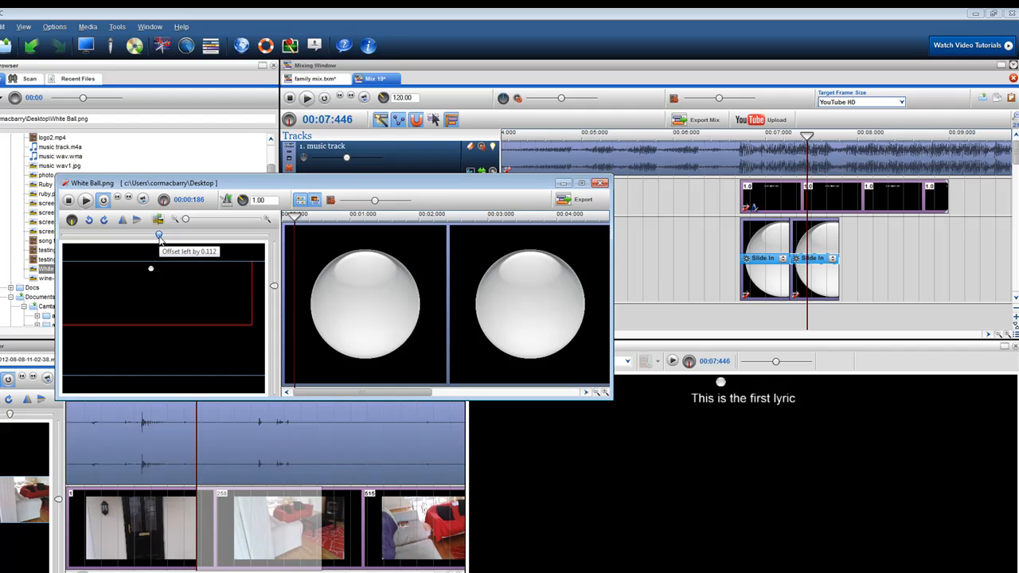
pyautogui.click(728, 270)
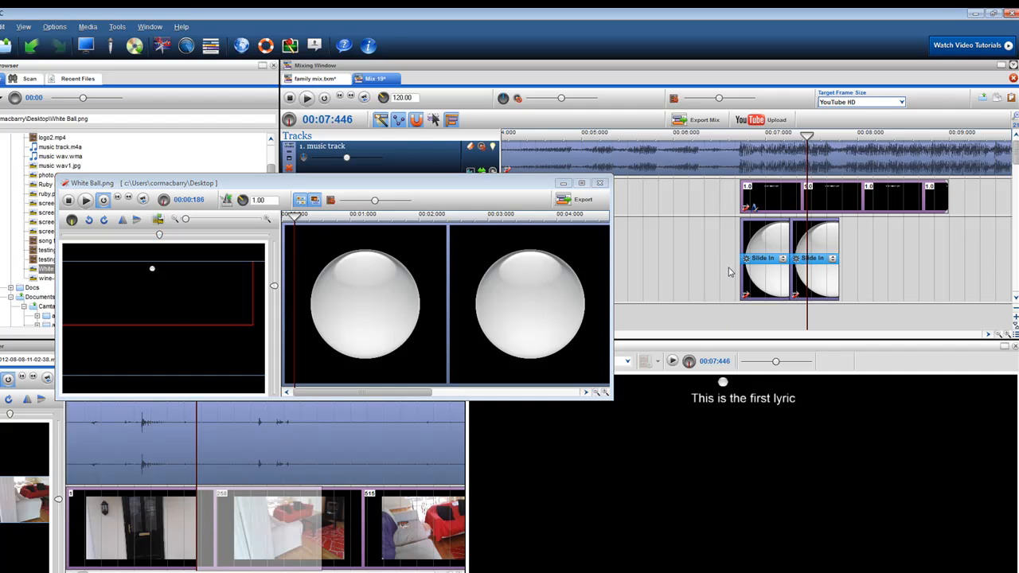
pyautogui.moveTo(731, 273); pyautogui.dragTo(800, 292)
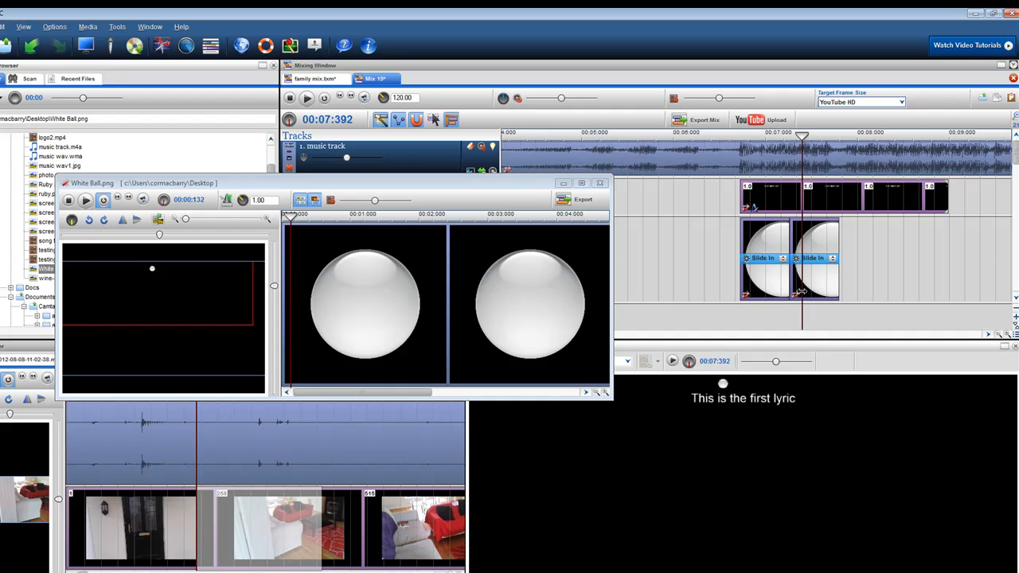
pyautogui.click(601, 184)
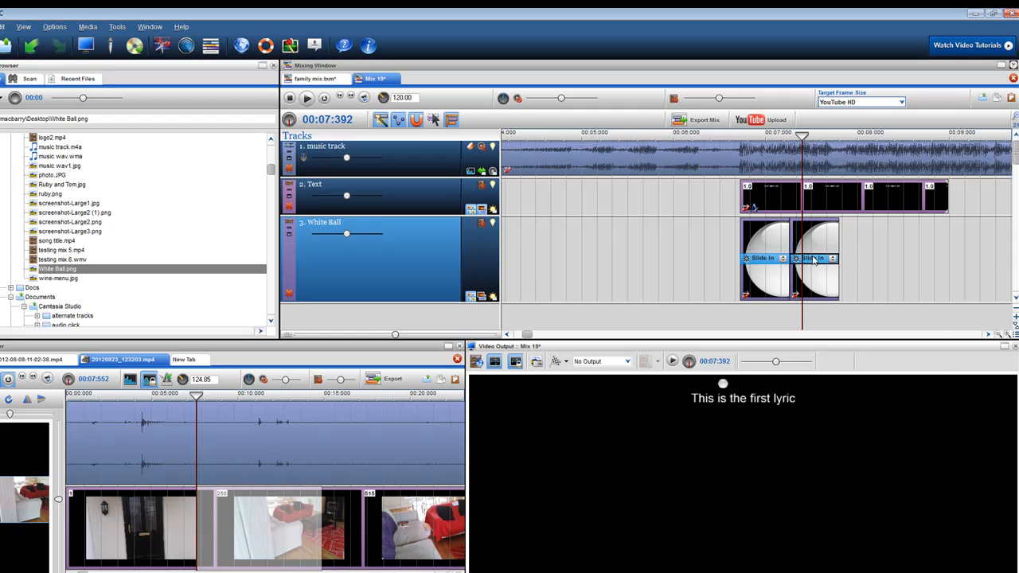
# Paste another copy of the ball with its Slide In effect on the White Ball track, directly after the second segment.
pyautogui.rightClick(844, 241)
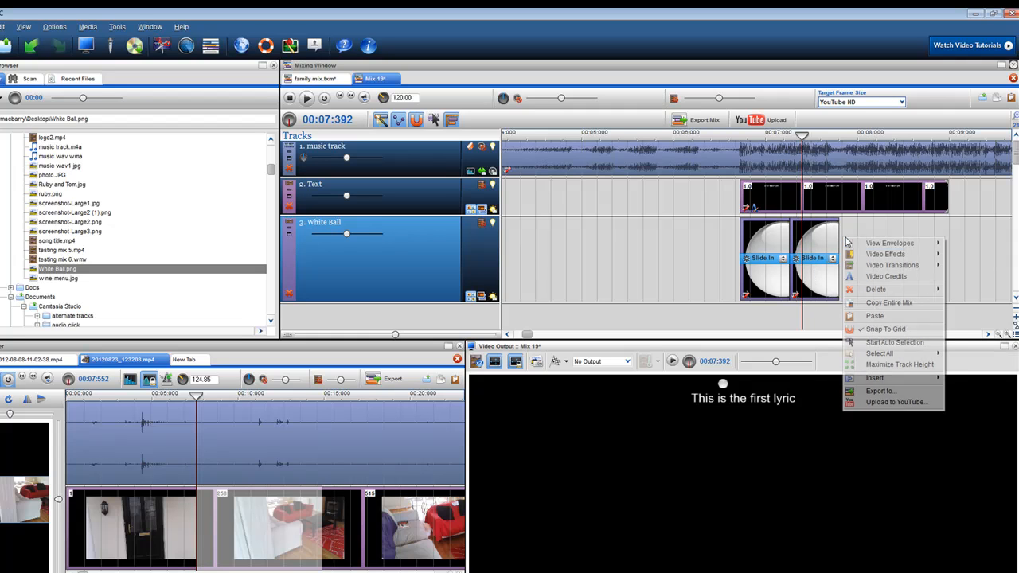
pyautogui.click(874, 316)
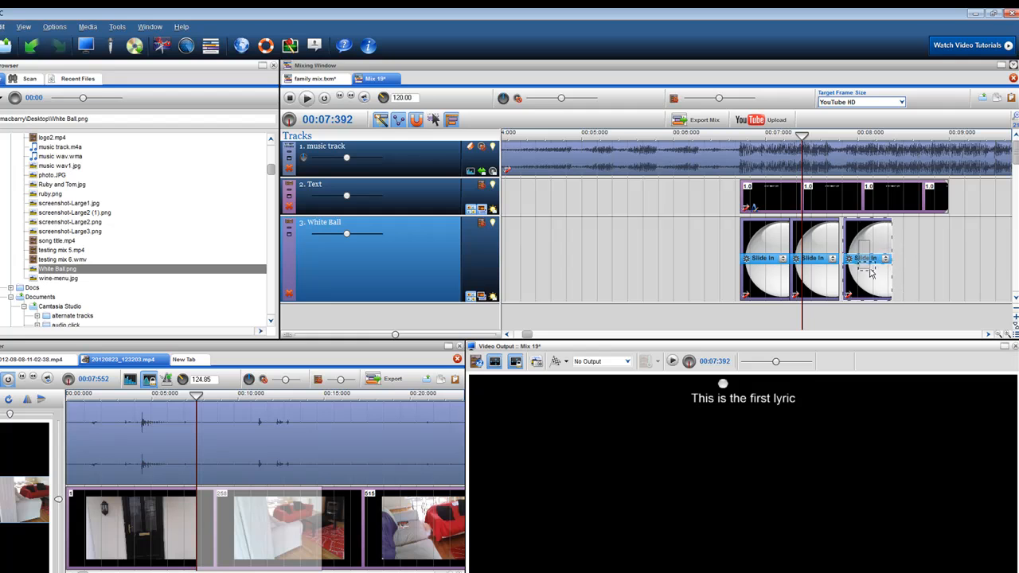
pyautogui.moveTo(881, 286); pyautogui.dragTo(873, 289)
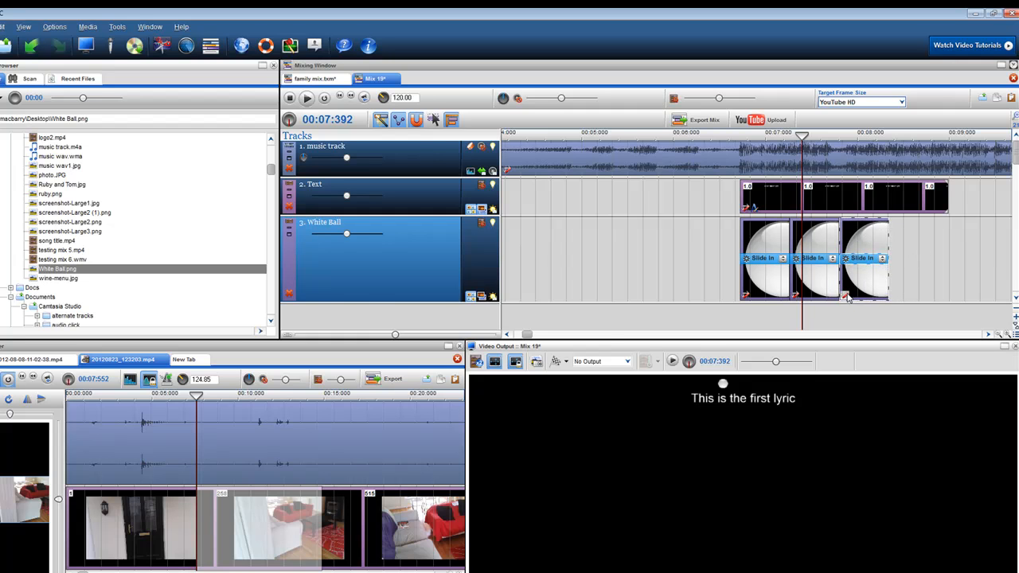
# Shift the third ball segment's image horizontally above the lyric's third word, at an offset left of 0.024, and close its properties.
pyautogui.doubleClick(860, 293)
pyautogui.moveTo(858, 311)
pyautogui.mouseDown()
pyautogui.moveTo(840, 303)
pyautogui.moveTo(858, 308)
pyautogui.mouseUp()
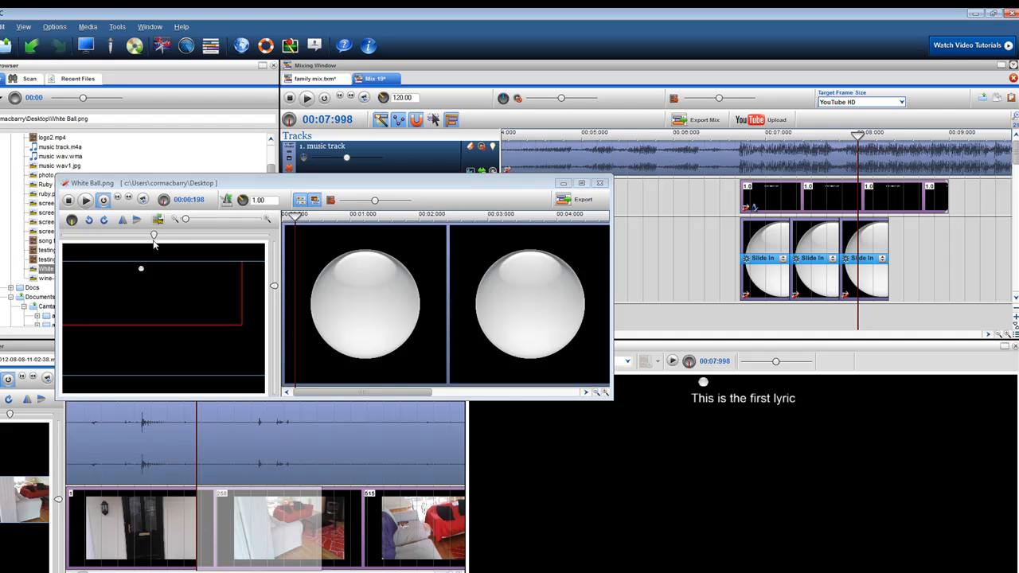
pyautogui.moveTo(155, 235); pyautogui.dragTo(164, 236)
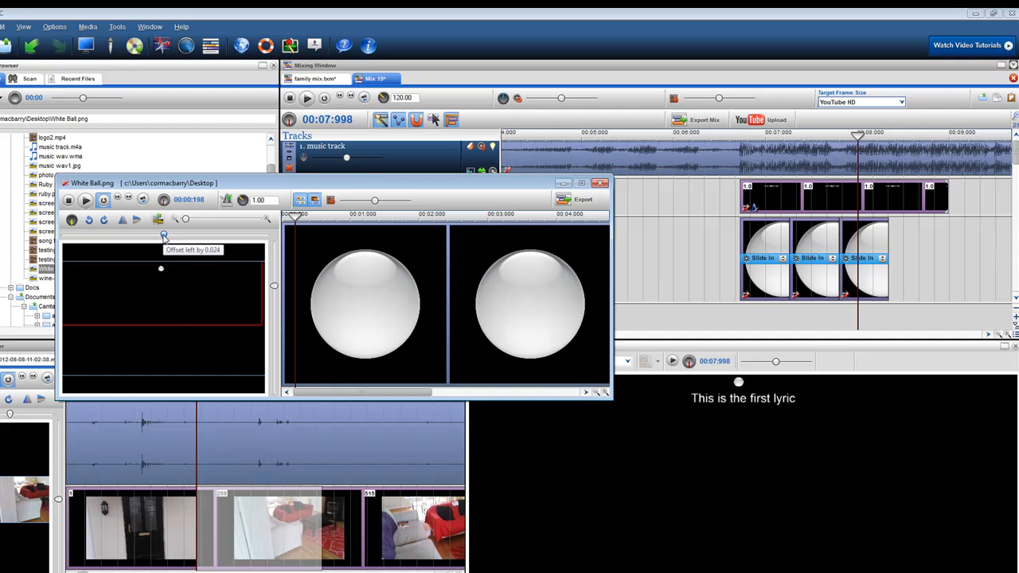
pyautogui.click(602, 185)
# Paste a fourth ball with its effect on the White Ball track and place it directly after the third segment.
pyautogui.rightClick(902, 251)
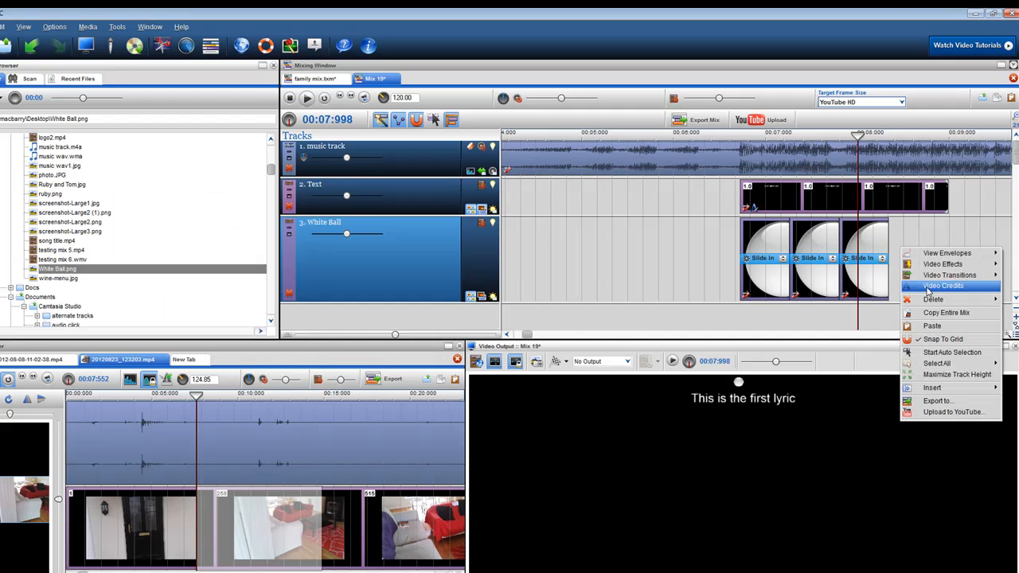
pyautogui.click(928, 327)
pyautogui.moveTo(915, 248); pyautogui.dragTo(904, 300)
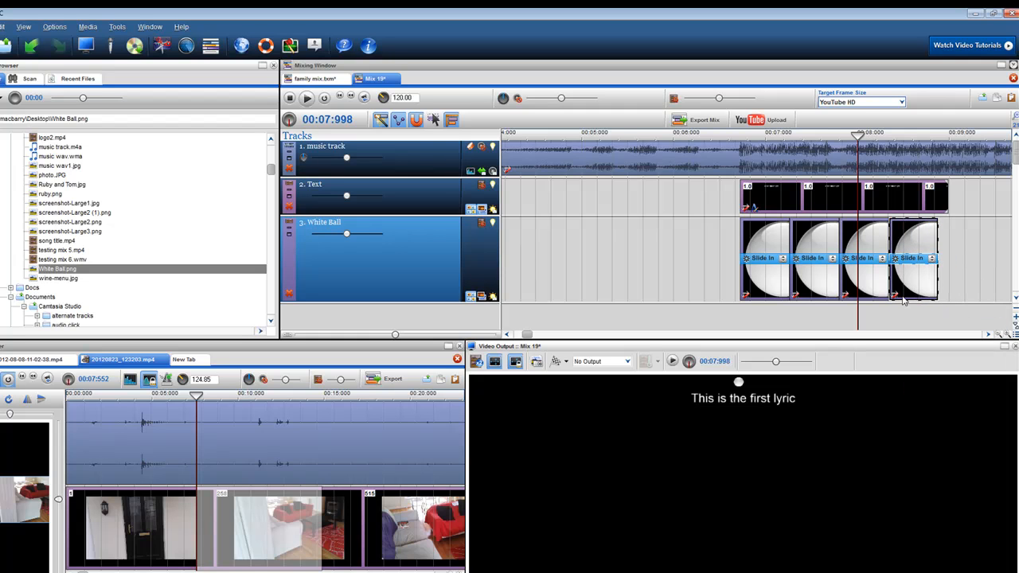
# Shift the fourth ball segment's image above the word "first", at an offset right of 0.093, and close its properties.
pyautogui.doubleClick(910, 296)
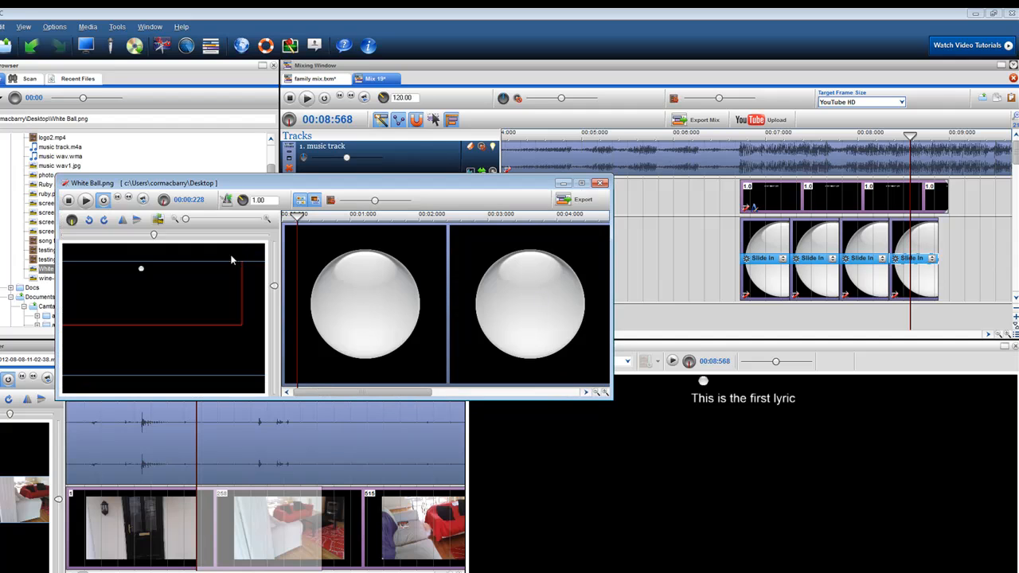
pyautogui.moveTo(154, 234); pyautogui.dragTo(170, 236)
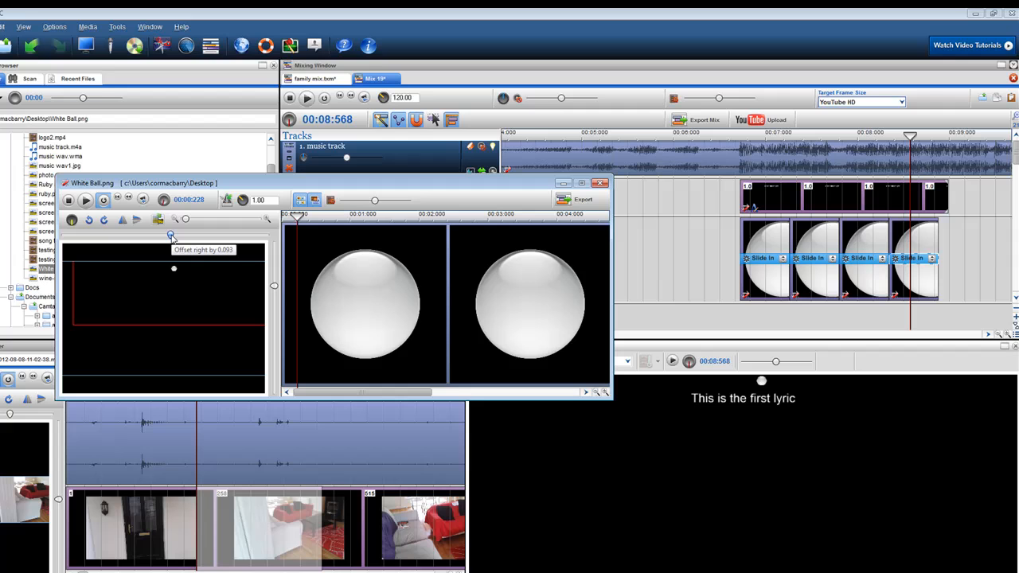
pyautogui.click(601, 185)
# Paste a fifth ball with its effect and place it directly after the fourth segment on the White Ball track.
pyautogui.rightClick(950, 263)
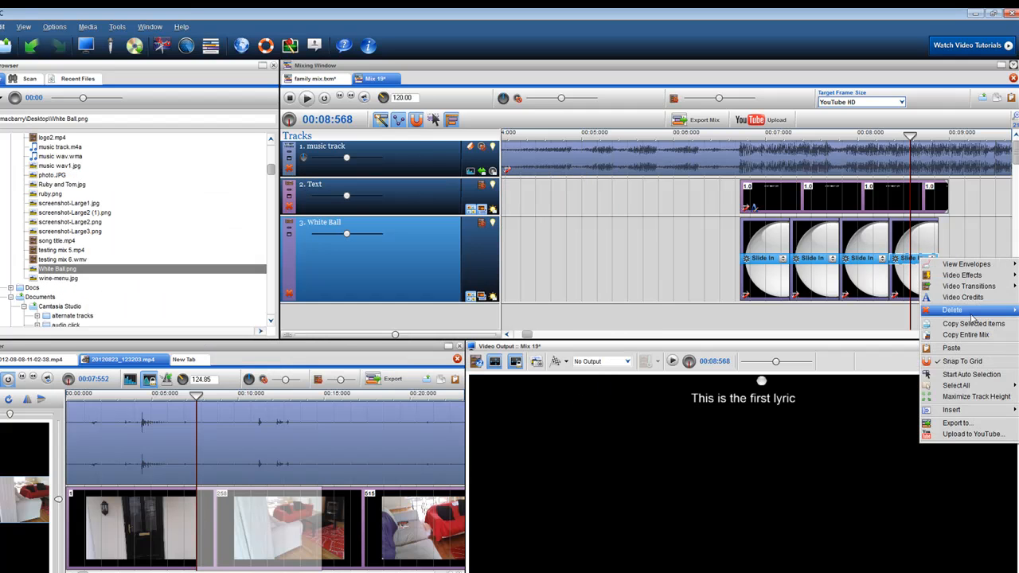
pyautogui.click(956, 348)
pyautogui.moveTo(987, 285); pyautogui.dragTo(974, 290)
# Extend the first lyric's text segment to the end of the fifth ball segment and select the text segment.
pyautogui.moveTo(949, 197); pyautogui.dragTo(988, 198)
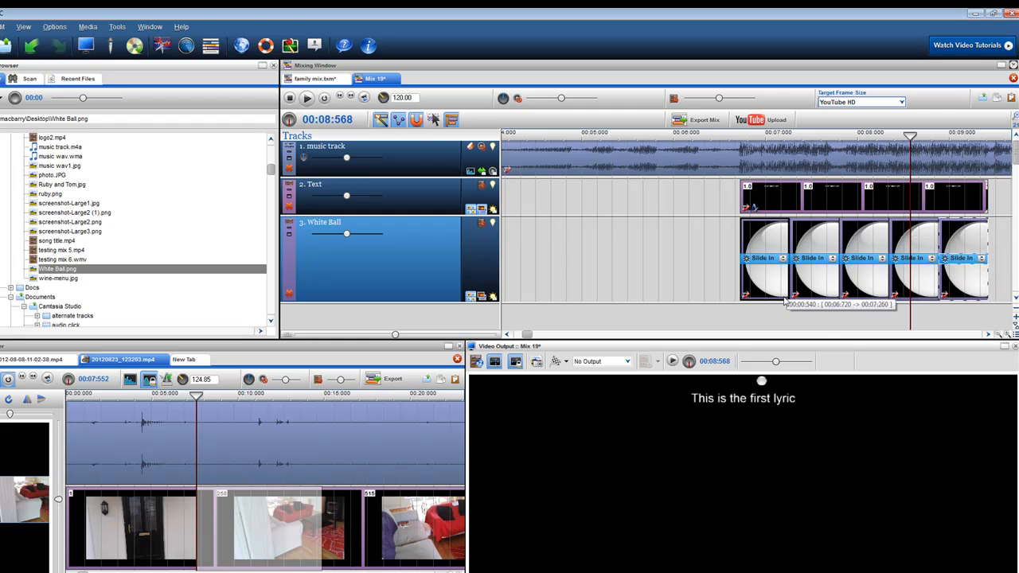
pyautogui.click(968, 199)
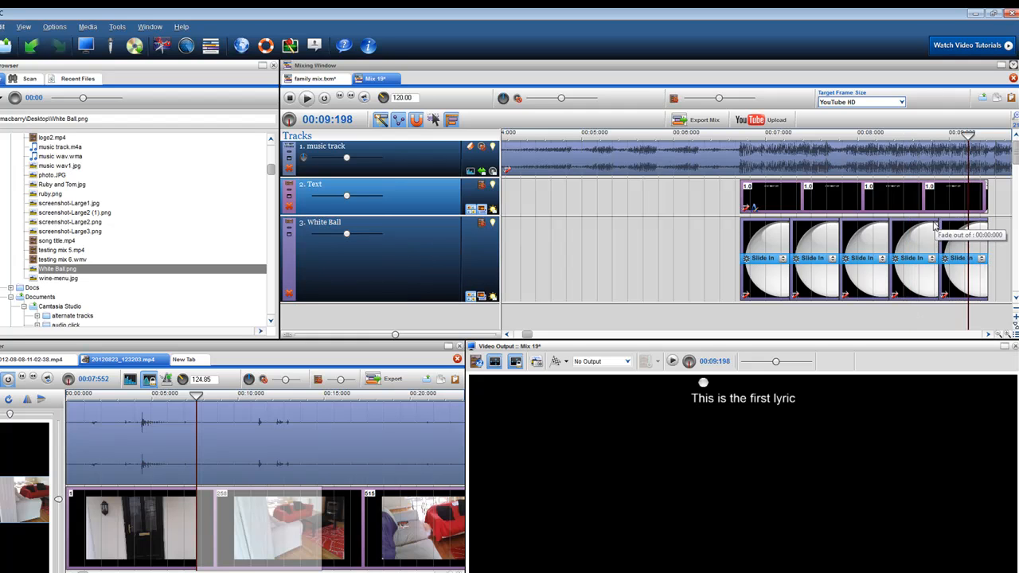
pyautogui.scroll(-2, 939, 220)
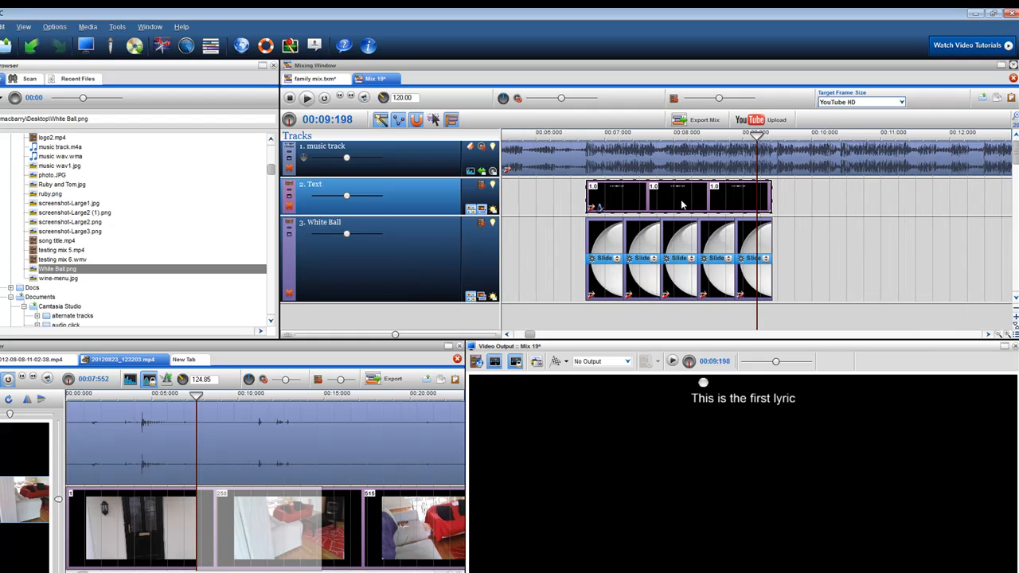
# Shift the fifth ball segment's image horizontally above the lyric's last word and close its properties.
pyautogui.click(580, 245)
pyautogui.moveTo(581, 244); pyautogui.dragTo(880, 314)
pyautogui.scroll(2, 626, 261)
pyautogui.doubleClick(877, 296)
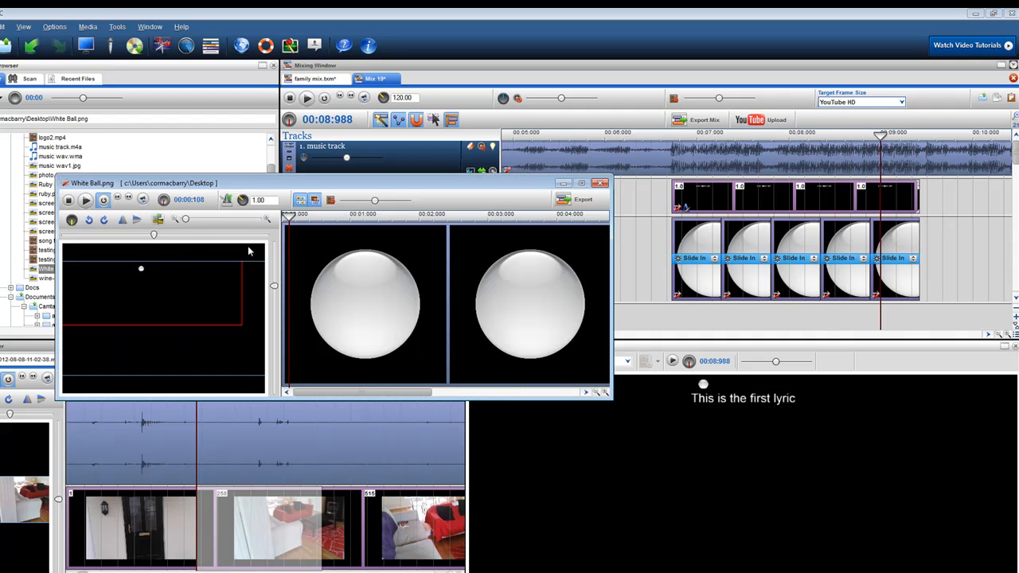
pyautogui.moveTo(155, 236); pyautogui.dragTo(179, 237)
pyautogui.click(601, 184)
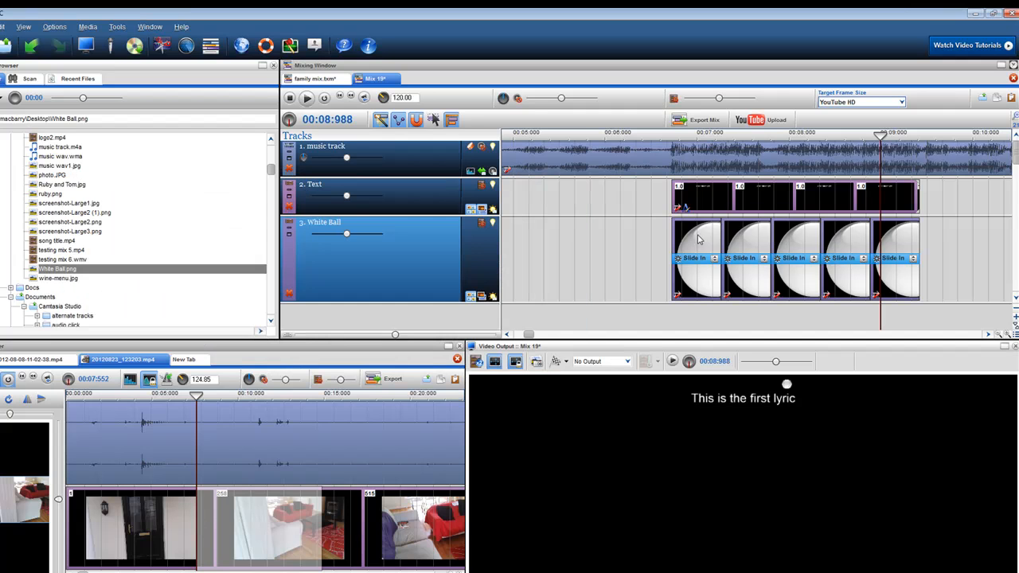
# Scrub through the first lyric to check the ball's bounce across all five words.
pyautogui.moveTo(661, 292); pyautogui.dragTo(884, 346)
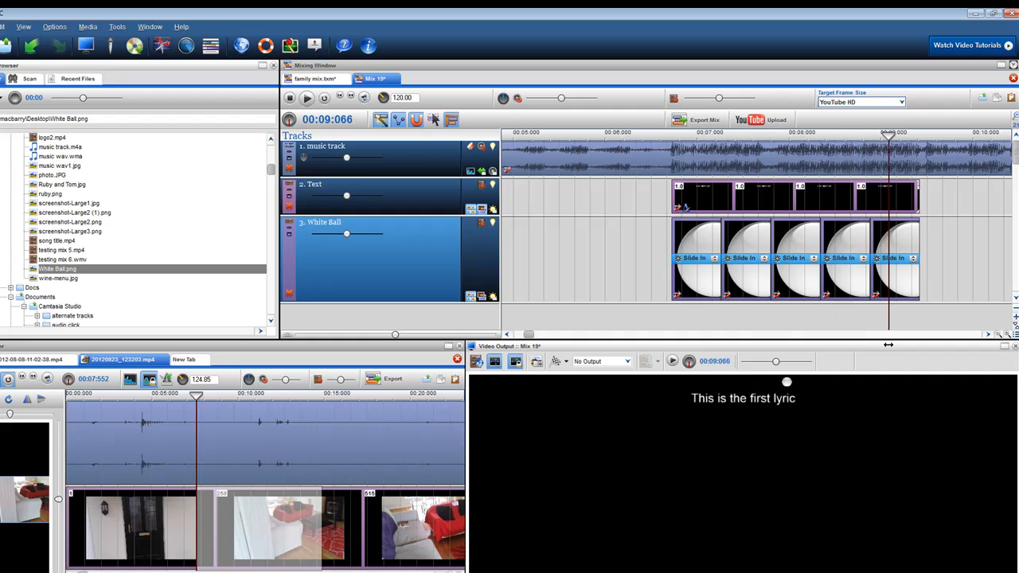
pyautogui.scroll(-1, 796, 313)
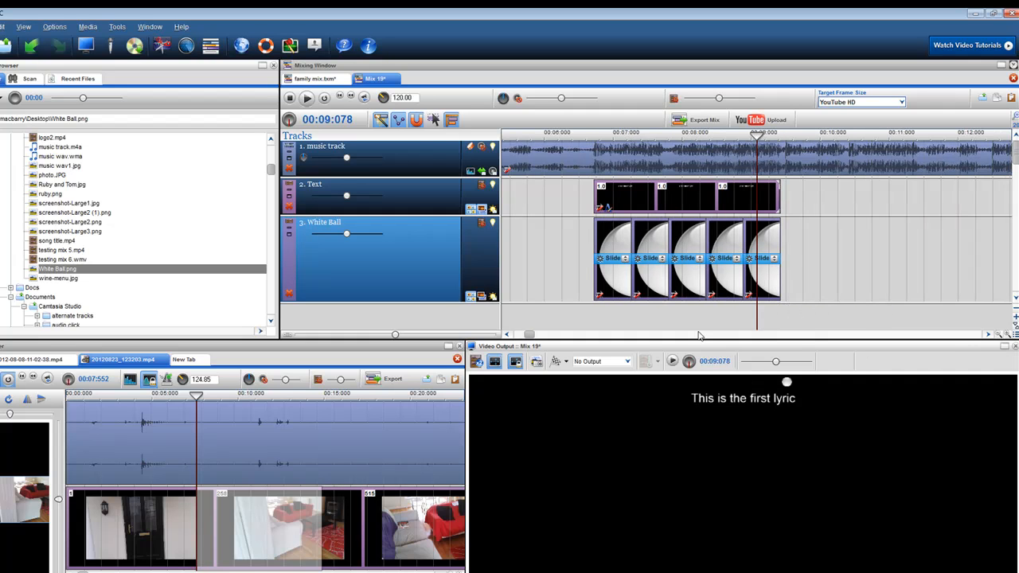
# Place a copy of the first lyric's text segment on the Text track, a short gap after the original, and open its text for editing.
pyautogui.click(805, 198)
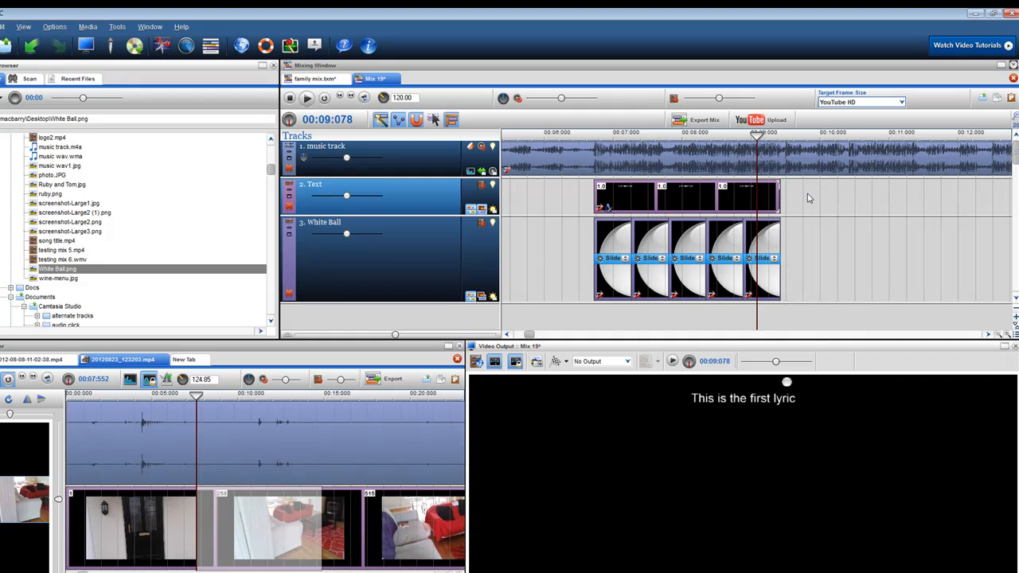
pyautogui.moveTo(820, 199); pyautogui.dragTo(945, 204)
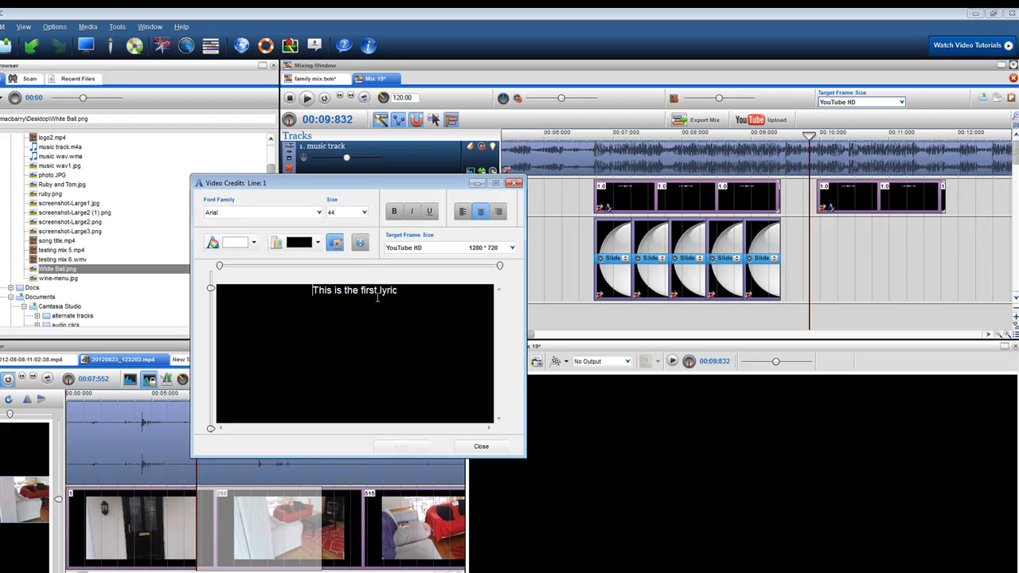
# Change the copied text segment's wording to "This is the second lyric" and close the text editor.
pyautogui.press('BackSpace')
pyautogui.press('BackSpace')
pyautogui.press('BackSpace')
pyautogui.press('BackSpace')
pyautogui.write('dec')
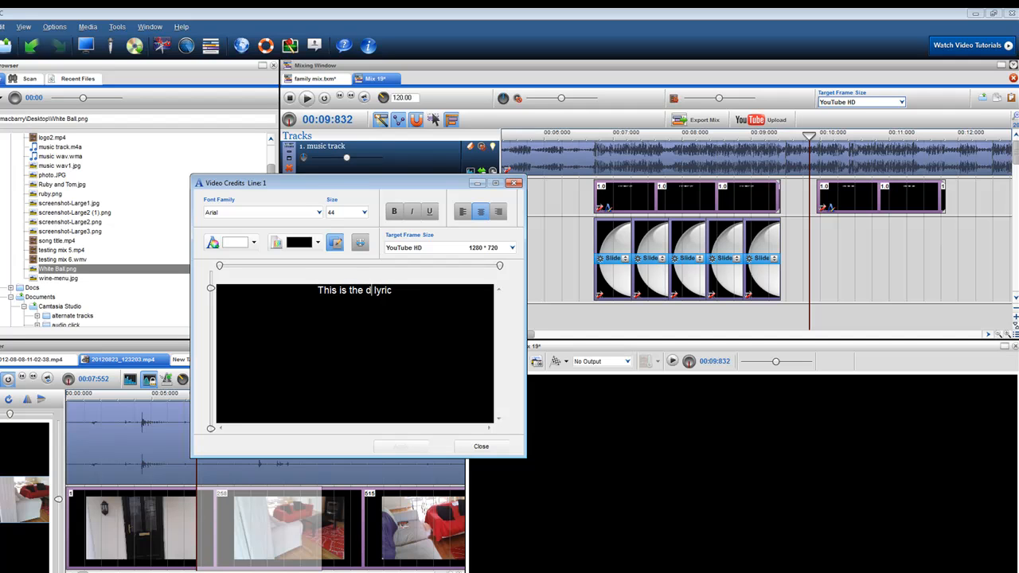
pyautogui.press('BackSpace')
pyautogui.press('BackSpace')
pyautogui.press('BackSpace')
pyautogui.write('seond')
pyautogui.press('BackSpace')
pyautogui.press('BackSpace')
pyautogui.press('BackSpace')
pyautogui.write('cond')
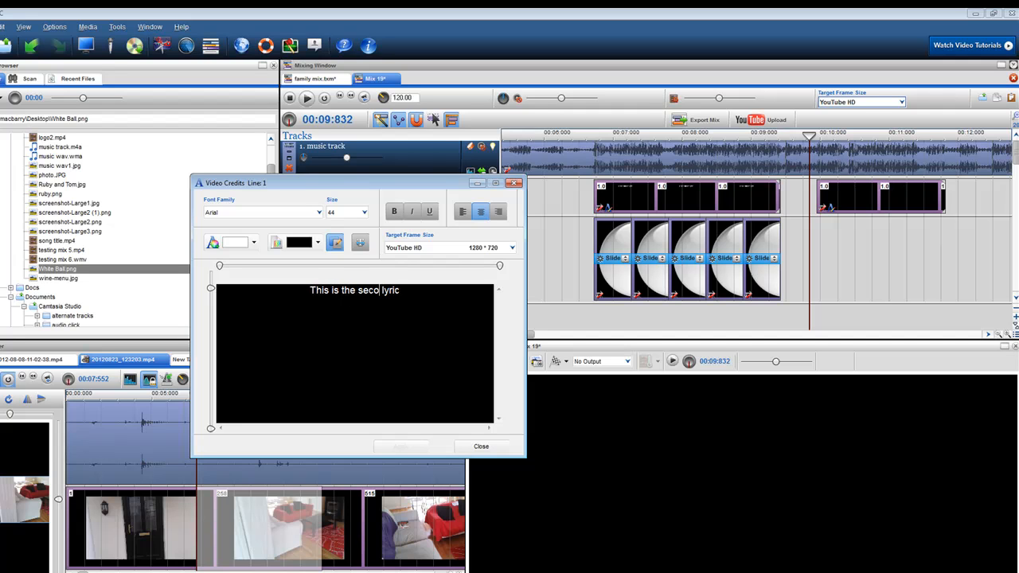
pyautogui.click(483, 446)
# Paste a ball with its effect on the White Ball track and align it with the start of the second lyric.
pyautogui.moveTo(810, 242); pyautogui.dragTo(867, 257)
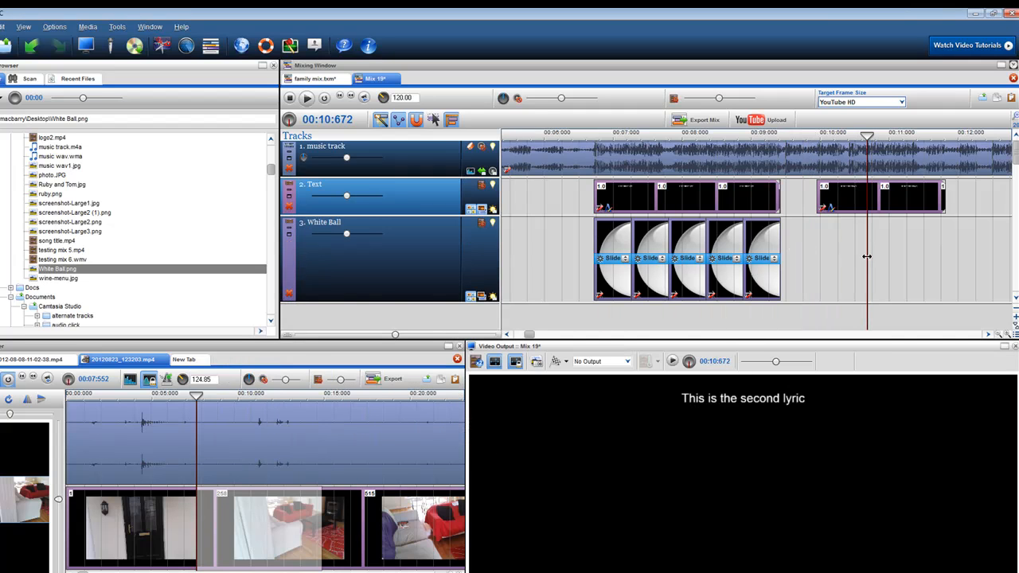
pyautogui.rightClick(825, 243)
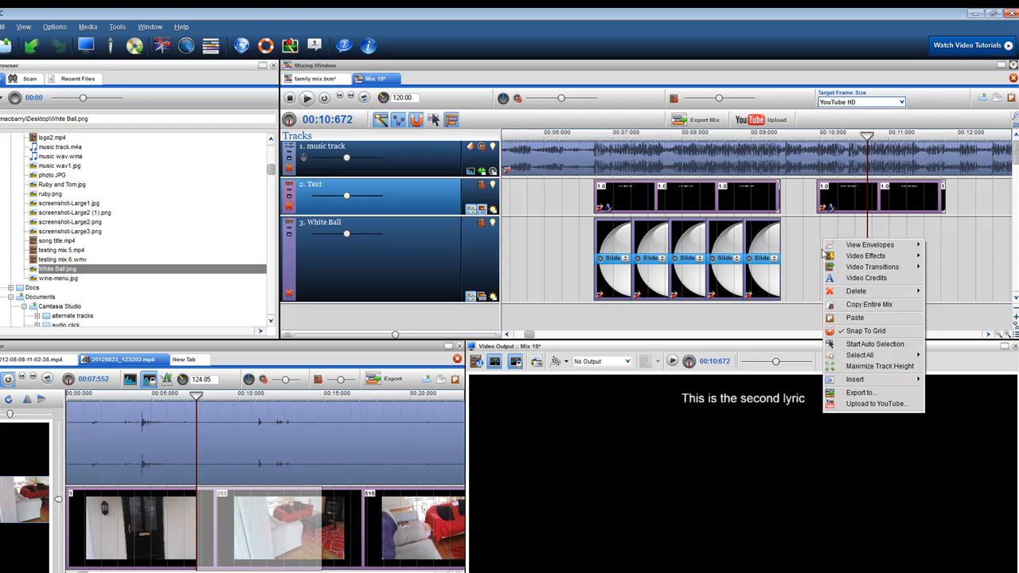
pyautogui.click(850, 320)
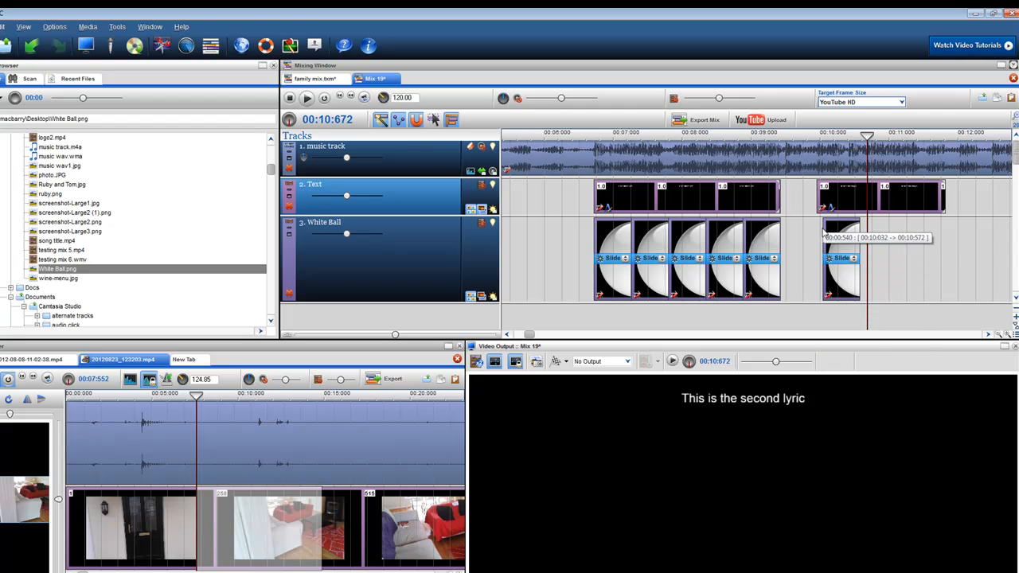
pyautogui.click(846, 294)
pyautogui.moveTo(846, 294); pyautogui.dragTo(841, 296)
# Shift this ball's image slightly left to sit above the first word of the second lyric, and close its properties.
pyautogui.click(824, 317)
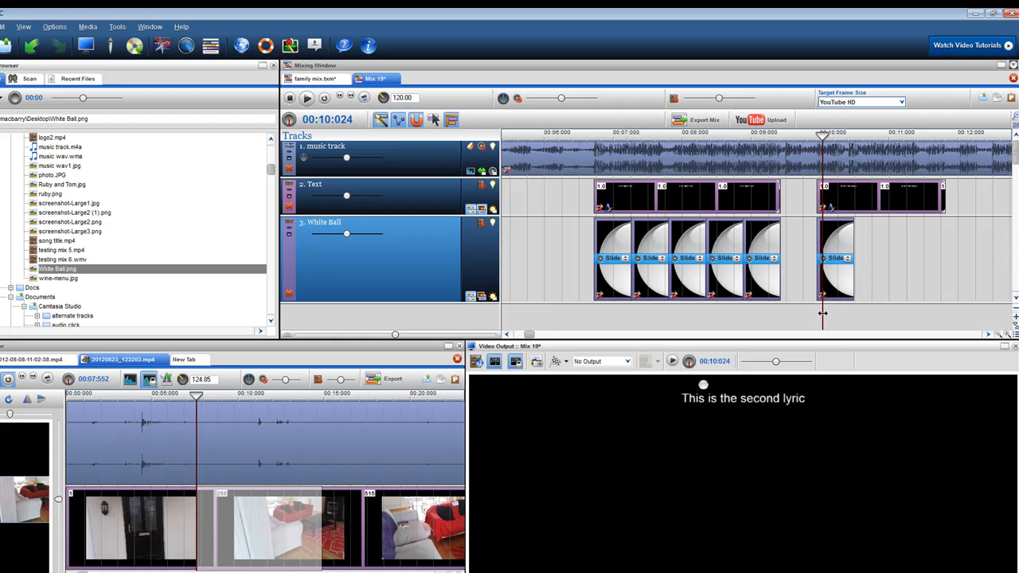
pyautogui.click(824, 298)
pyautogui.moveTo(155, 236); pyautogui.dragTo(152, 236)
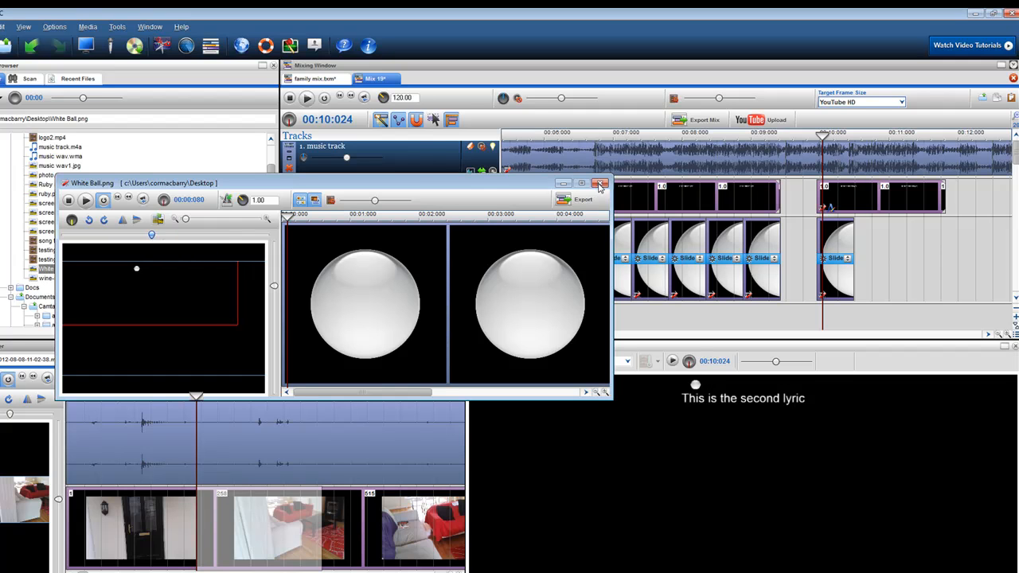
pyautogui.click(601, 186)
# Scrub from just before the first lyric into the second one to review the bouncing ball and lyric text.
pyautogui.scroll(-3, 795, 269)
pyautogui.scroll(-1, 791, 276)
pyautogui.click(614, 316)
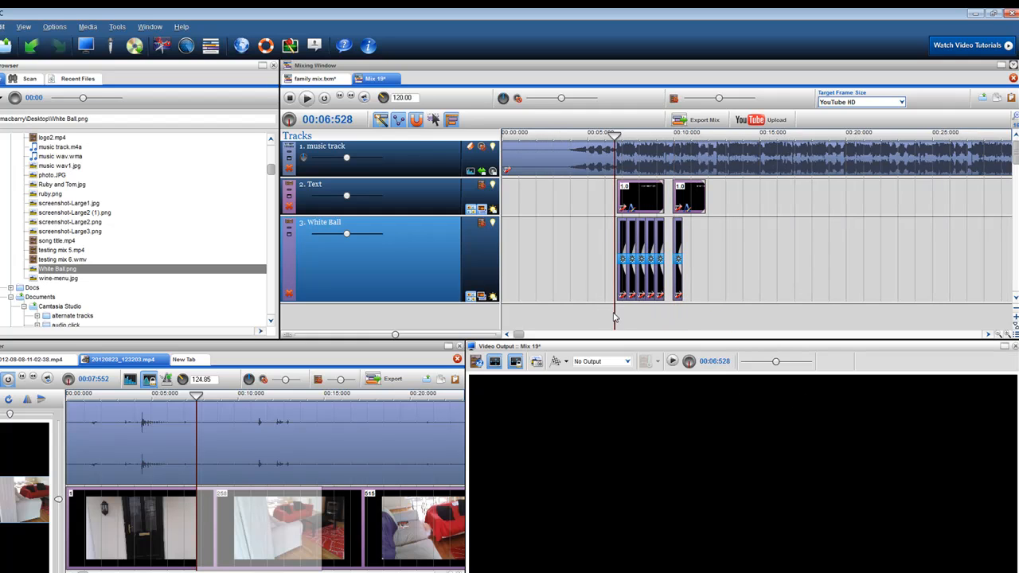
pyautogui.moveTo(614, 313); pyautogui.dragTo(683, 323)
pyautogui.scroll(3, 732, 283)
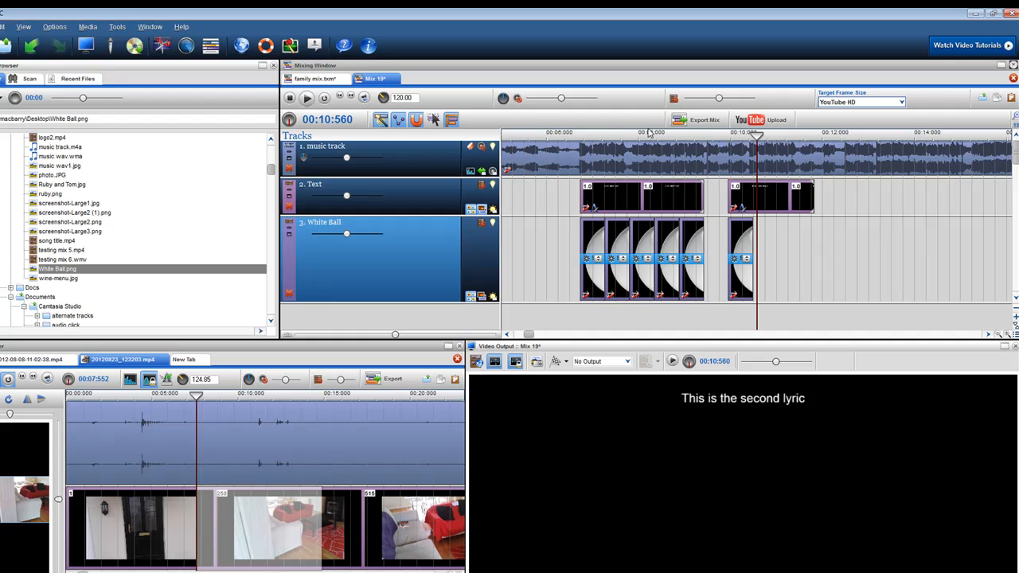
pyautogui.scroll(-4, 837, 223)
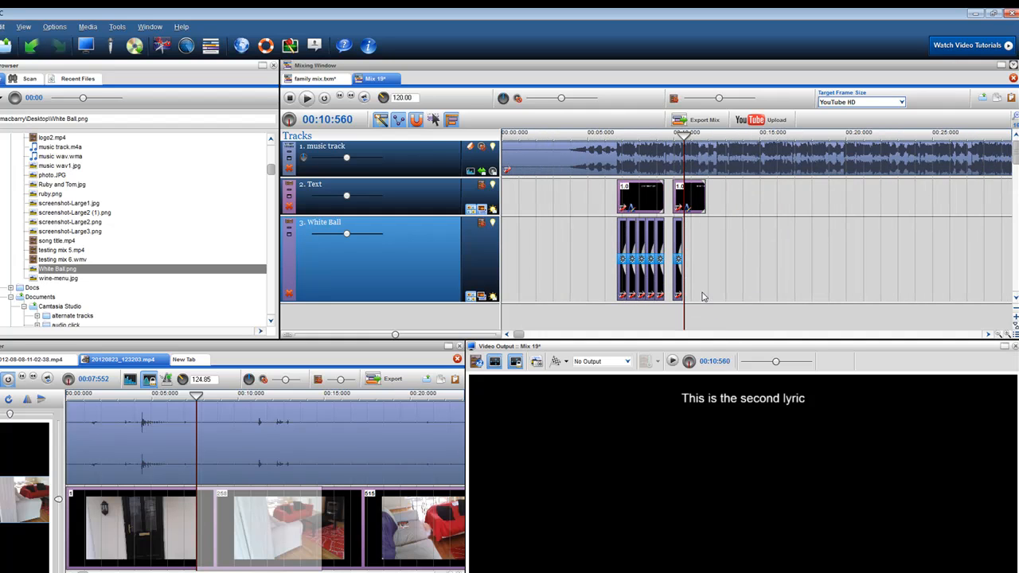
# Start exporting the full mix with its music to the desktop as lyric track.mp4, and cancel the export.
pyautogui.click(705, 120)
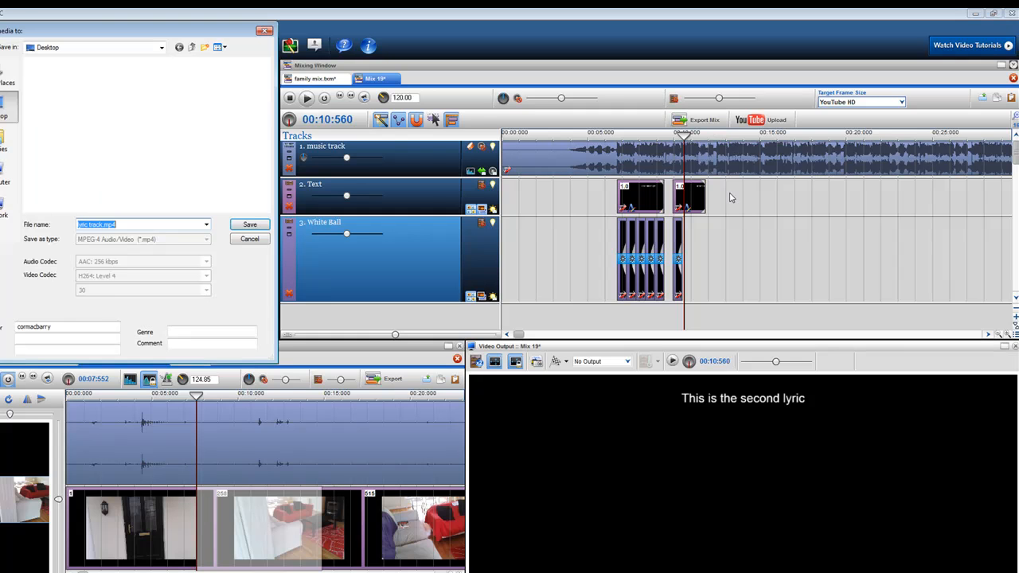
pyautogui.click(250, 229)
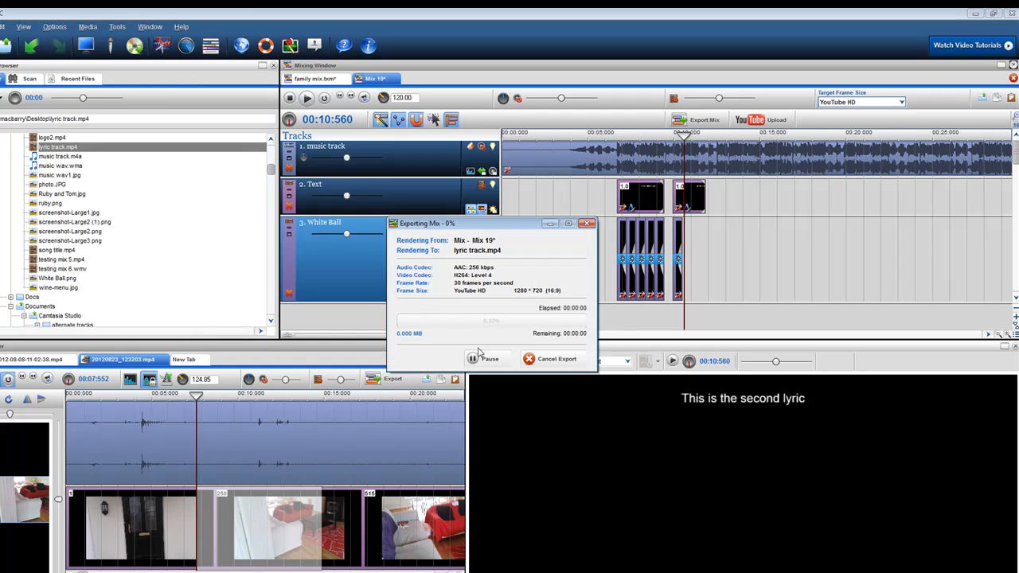
pyautogui.click(544, 364)
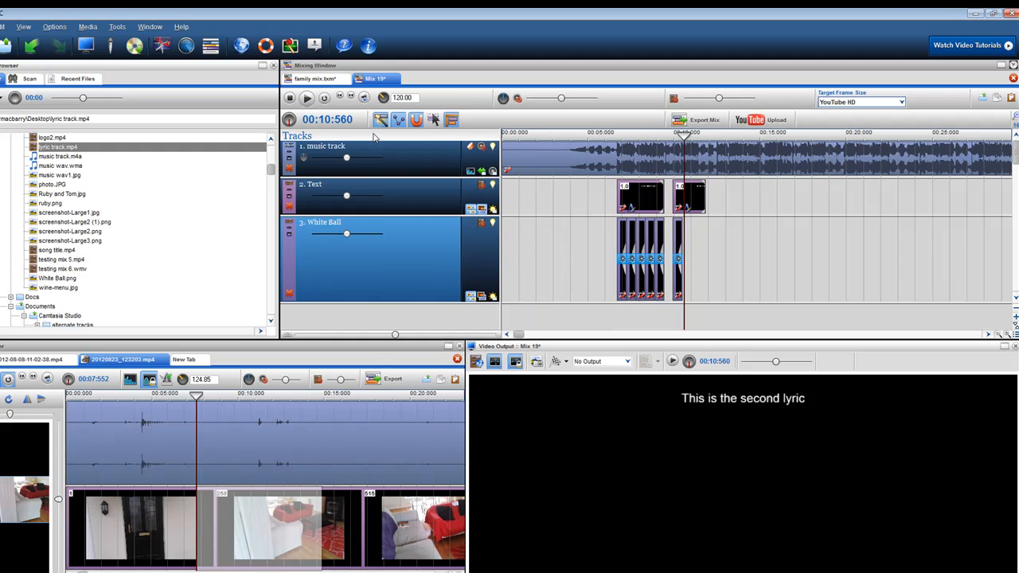
# Remove the music track and export the remaining text and ball tracks to the desktop as lyric track.mp4 in YouTube HD.
pyautogui.click(288, 169)
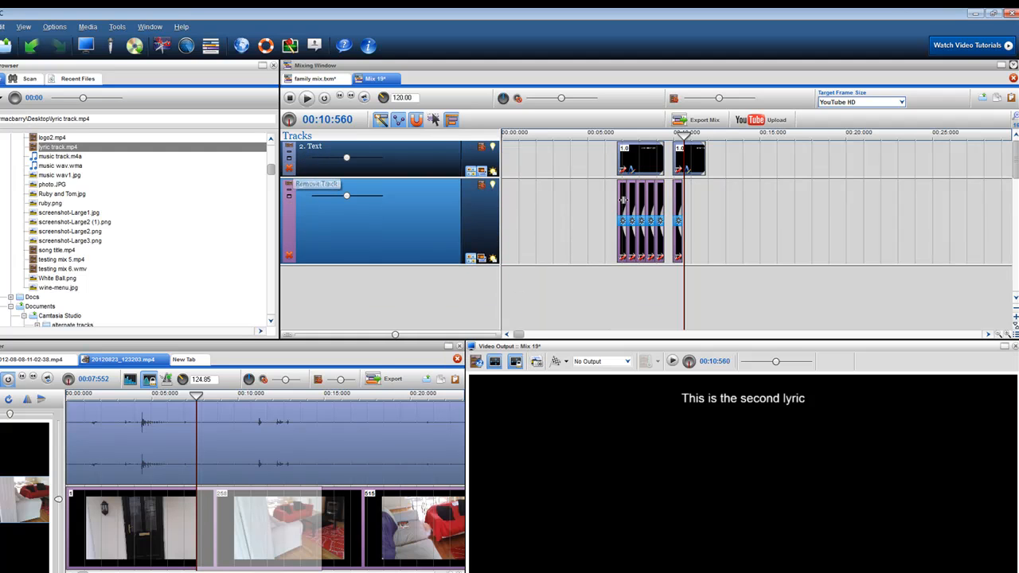
pyautogui.click(700, 119)
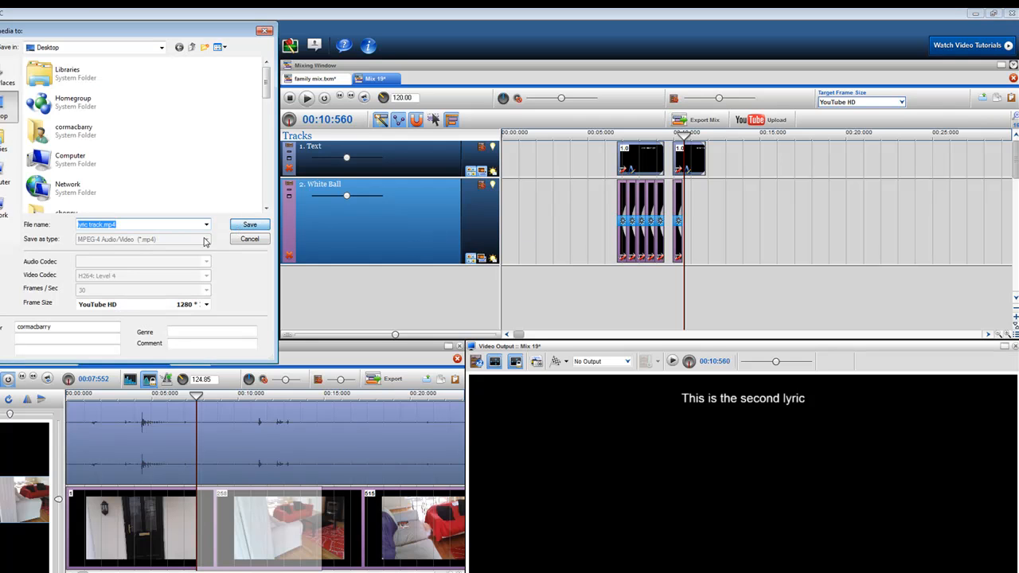
pyautogui.press('Return')
pyautogui.click(534, 307)
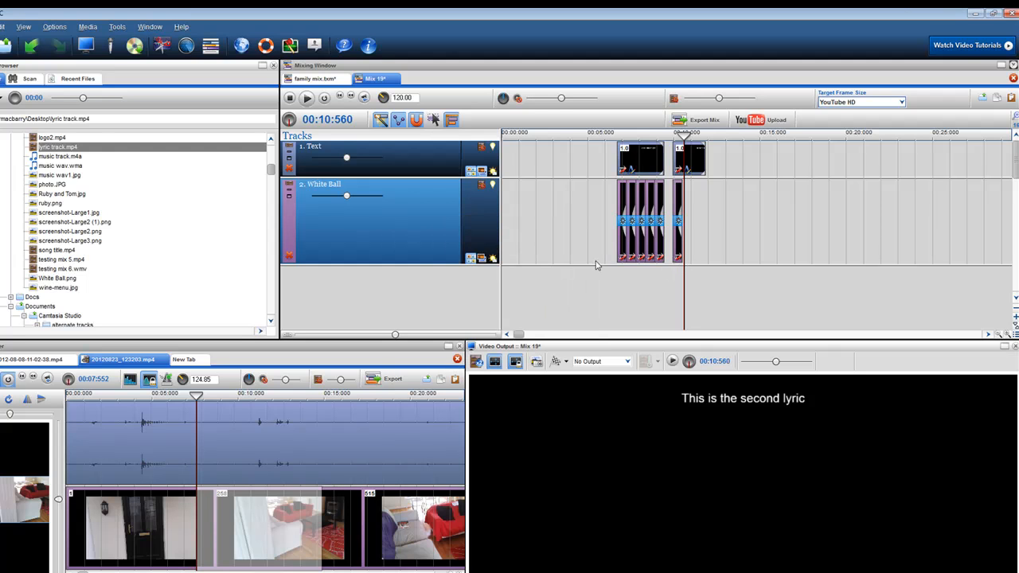
# Add lyric track.mp4 from the desktop to the family mix as a new track, starting at the beach clip's start.
pyautogui.click(56, 167)
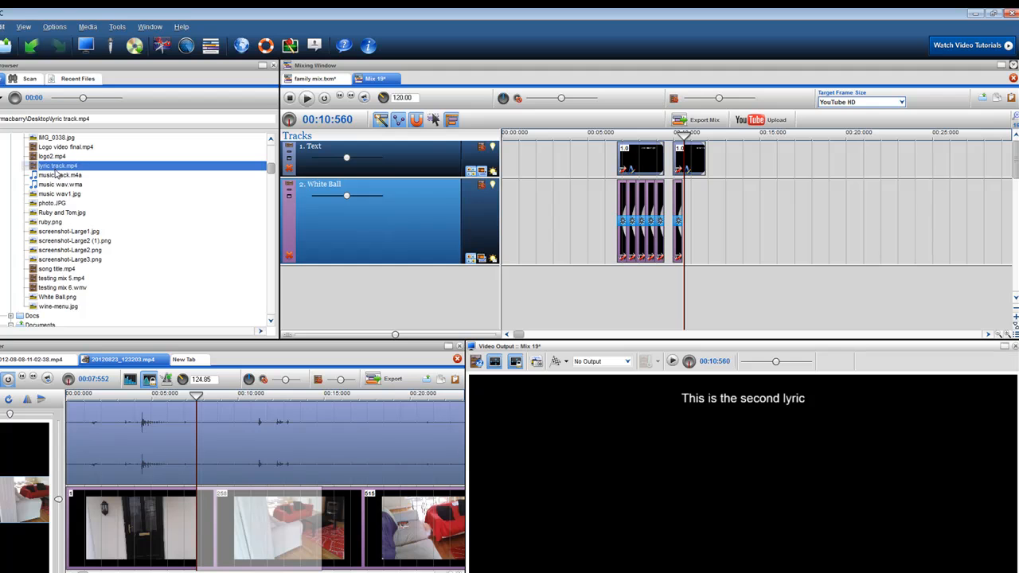
pyautogui.click(319, 78)
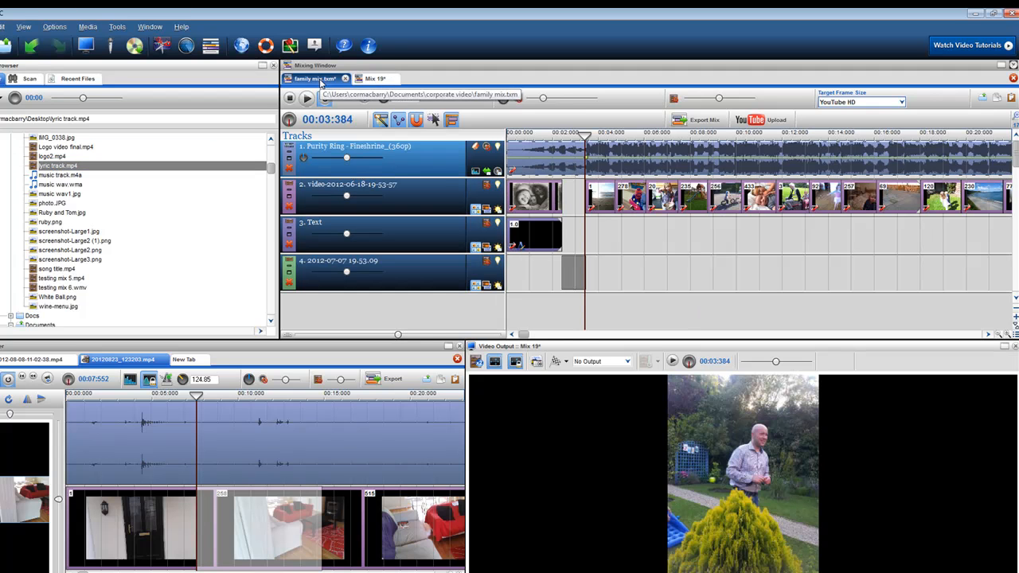
pyautogui.click(598, 319)
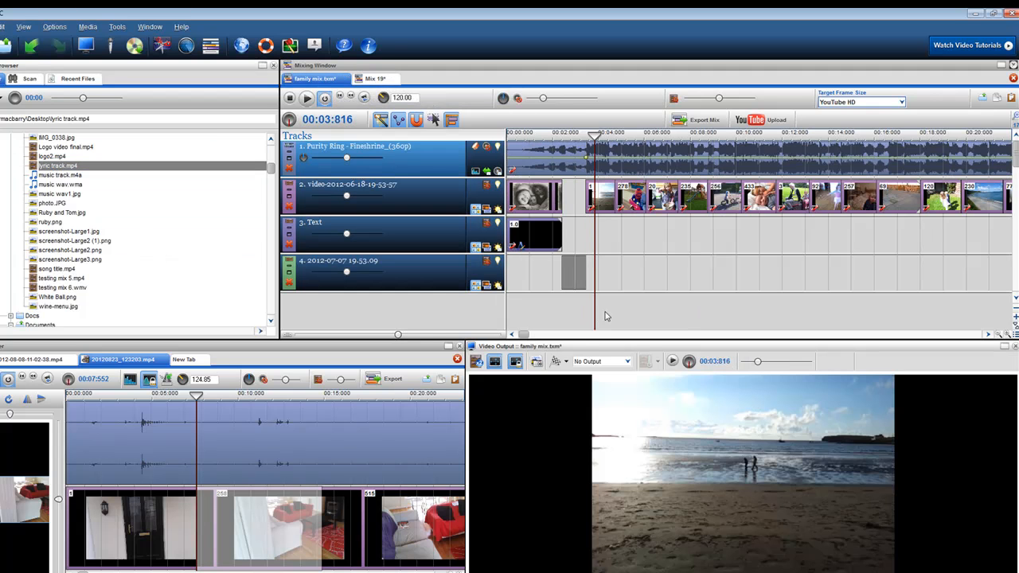
pyautogui.scroll(3, 597, 319)
pyautogui.click(737, 206)
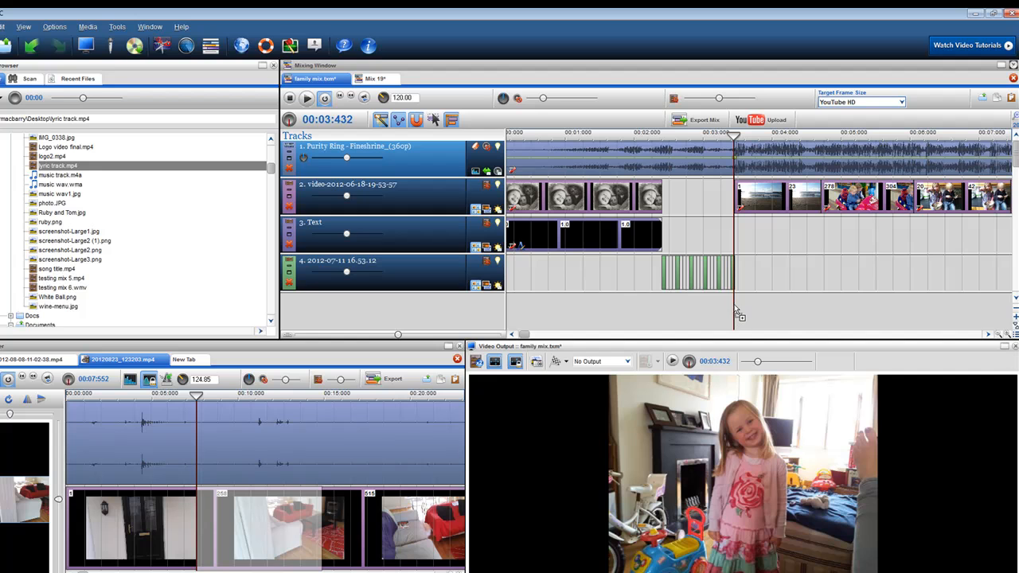
pyautogui.moveTo(736, 311); pyautogui.dragTo(735, 312)
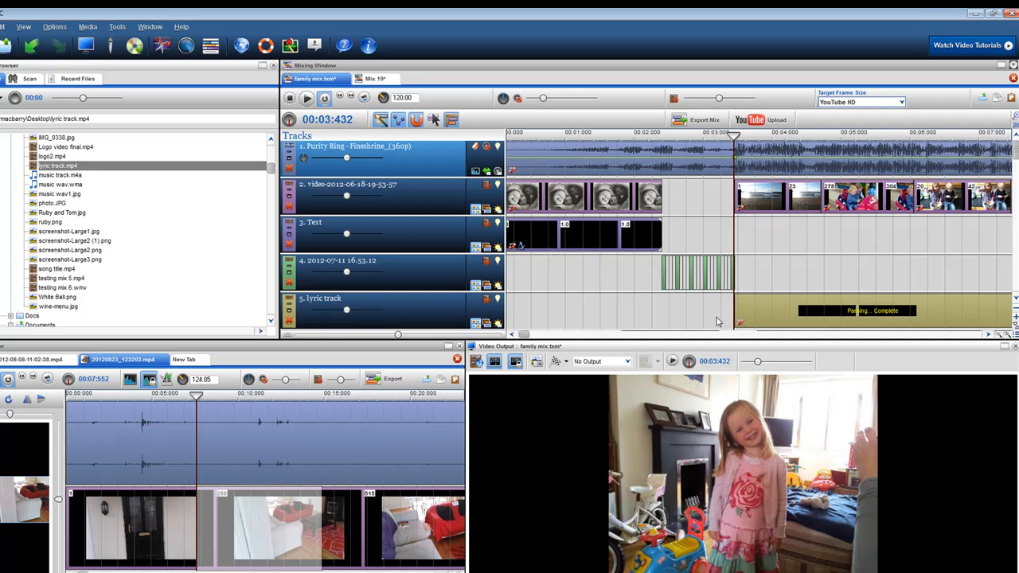
# Move the lyric track up in the track order so it sits directly between the music track and the main video track.
pyautogui.click(786, 324)
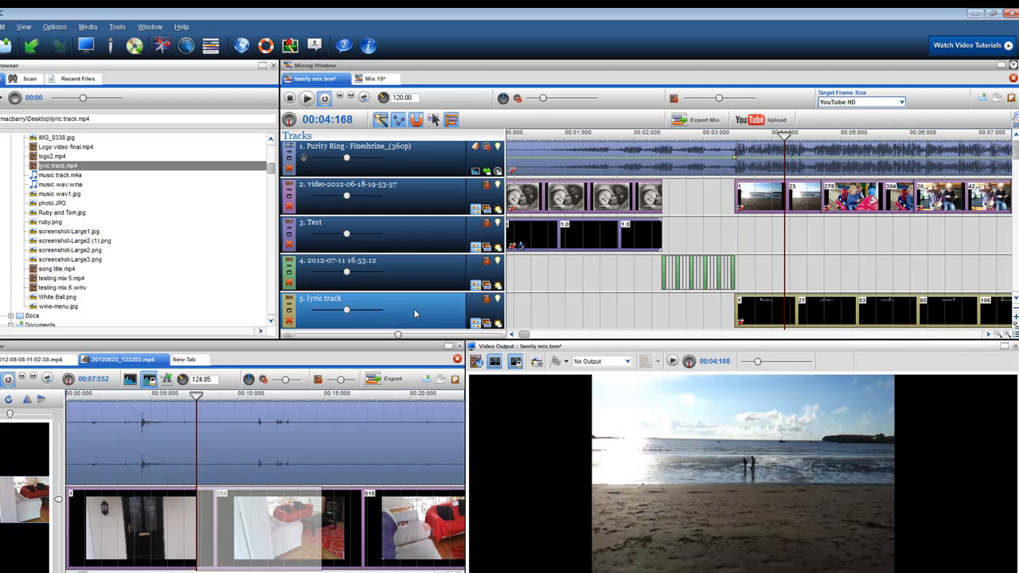
pyautogui.moveTo(763, 313); pyautogui.dragTo(760, 193)
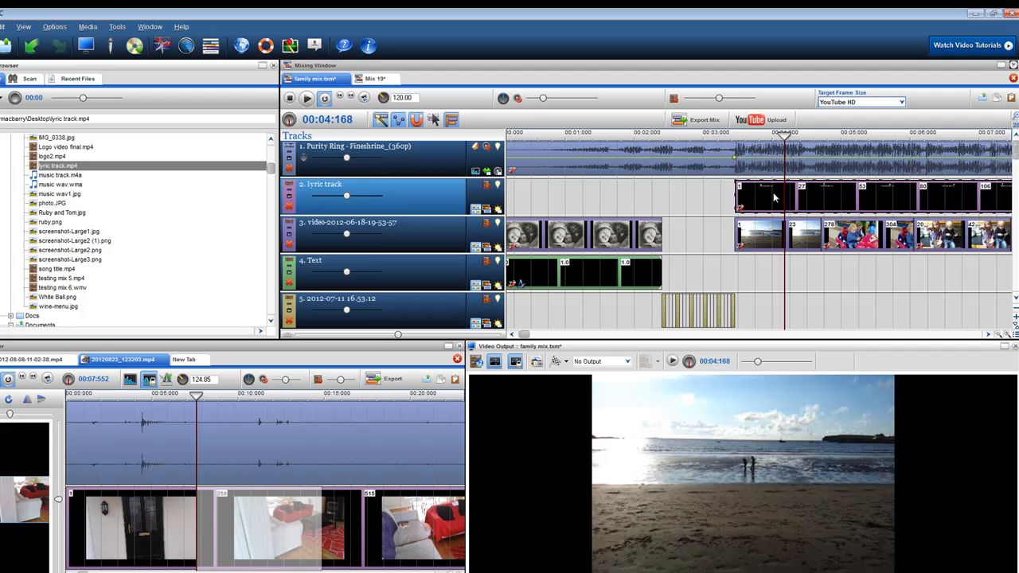
pyautogui.scroll(-1, 765, 202)
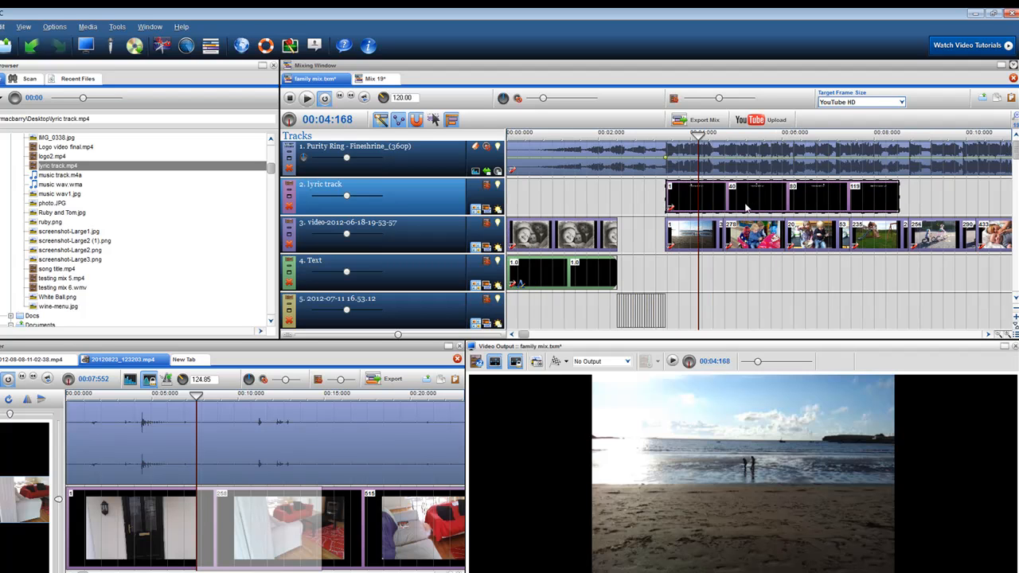
# Set the lyric track to Always On Top and scrub through the first lyric to check it over the video.
pyautogui.click(681, 205)
pyautogui.moveTo(681, 196)
pyautogui.mouseDown()
pyautogui.moveTo(669, 197)
pyautogui.moveTo(680, 197)
pyautogui.mouseUp()
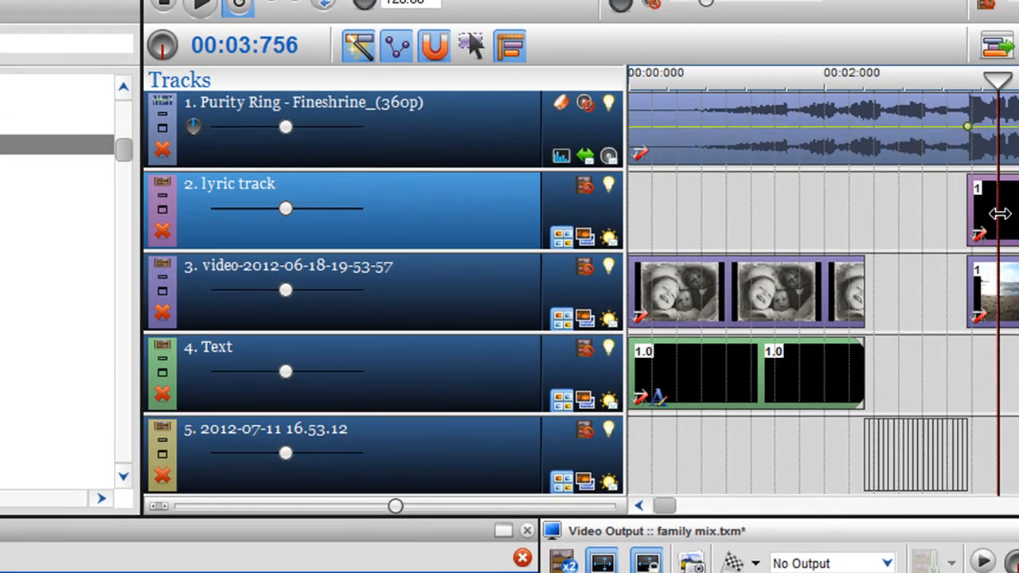
pyautogui.moveTo(1001, 214); pyautogui.dragTo(976, 203)
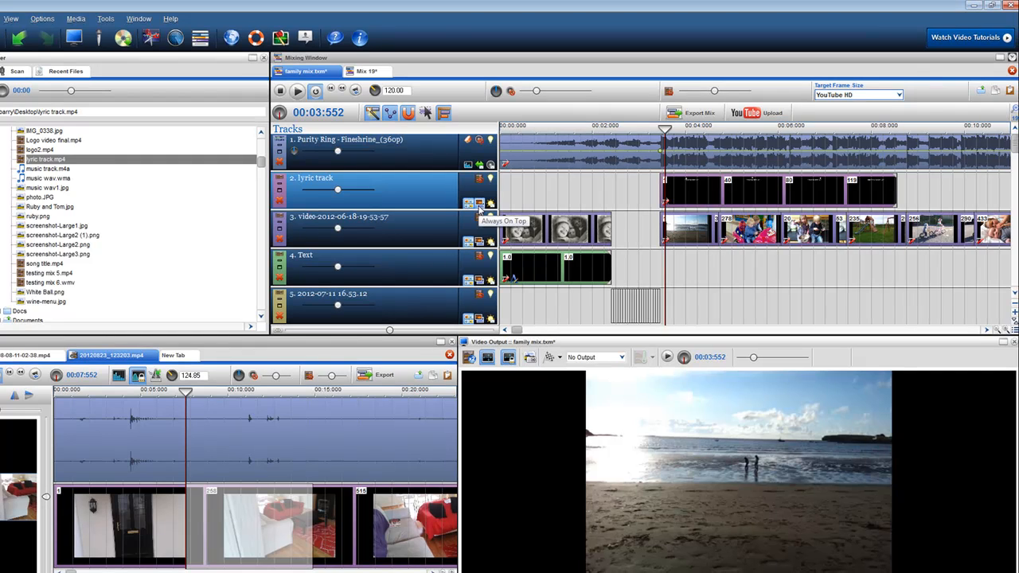
pyautogui.click(480, 207)
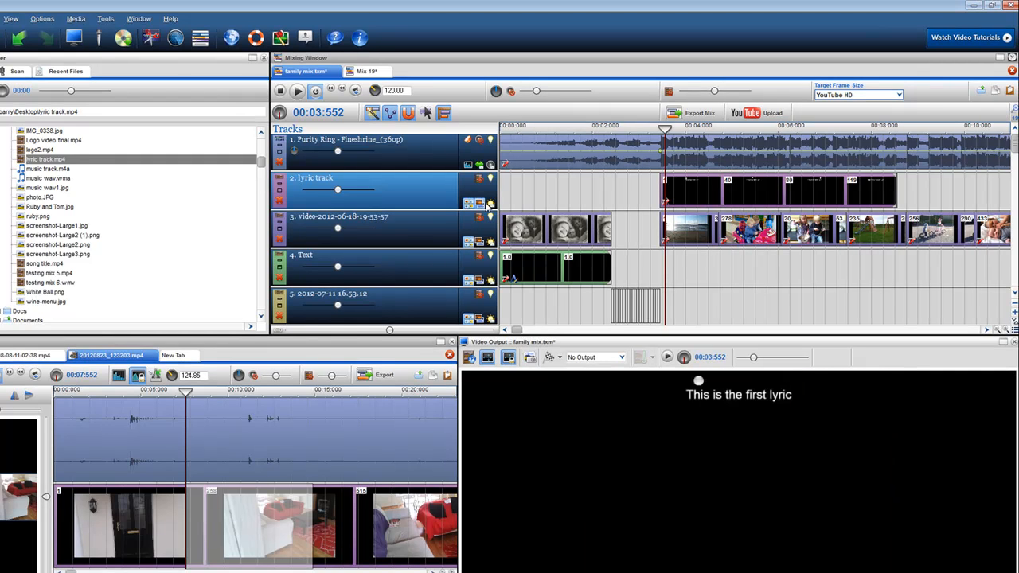
pyautogui.moveTo(665, 261); pyautogui.dragTo(725, 272)
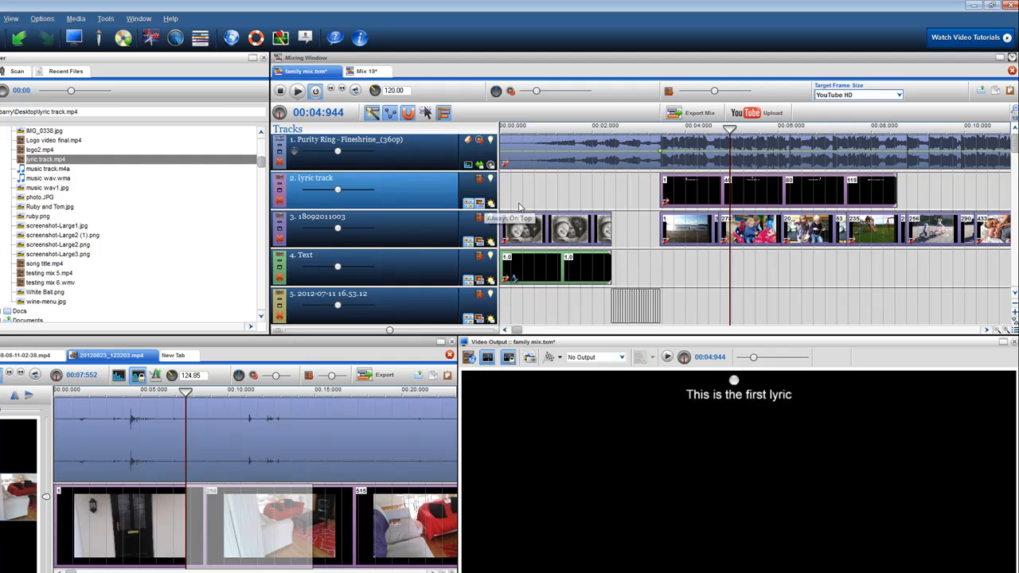
# Offset the lyric track clip's image down so the text and ball sit beneath the family video, and scrub through the first lyric to review.
pyautogui.click(666, 206)
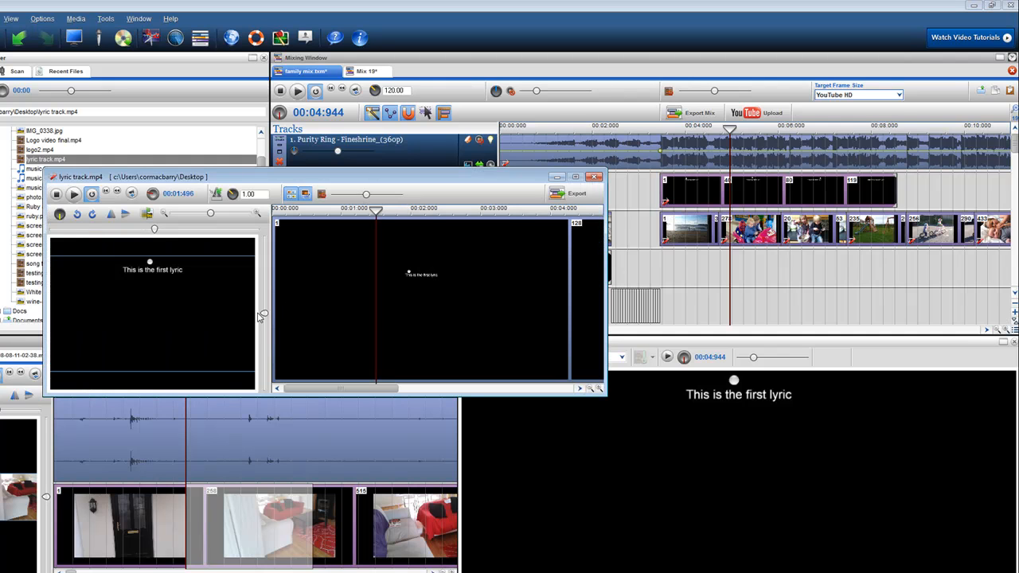
pyautogui.moveTo(264, 315); pyautogui.dragTo(265, 375)
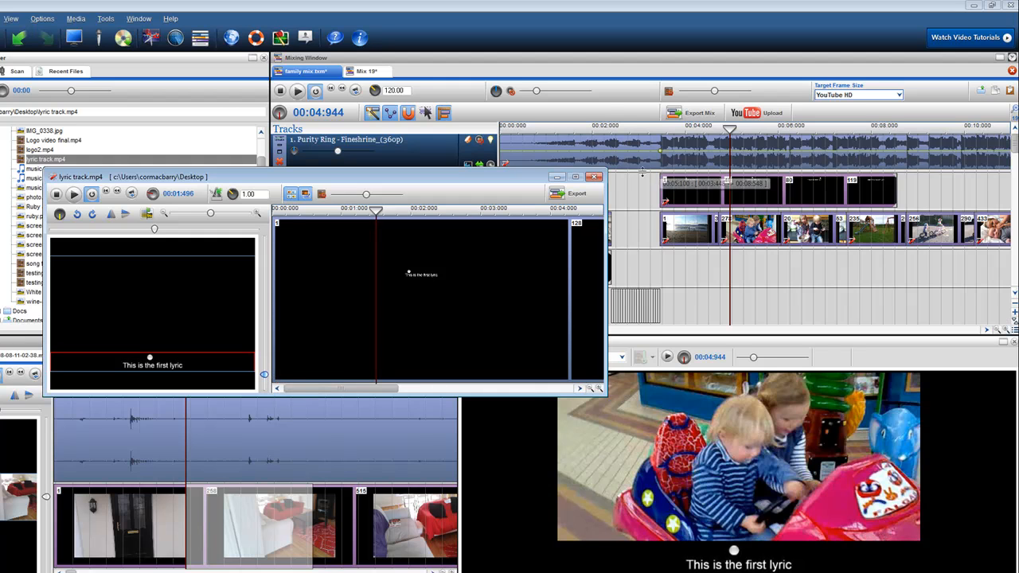
pyautogui.click(593, 177)
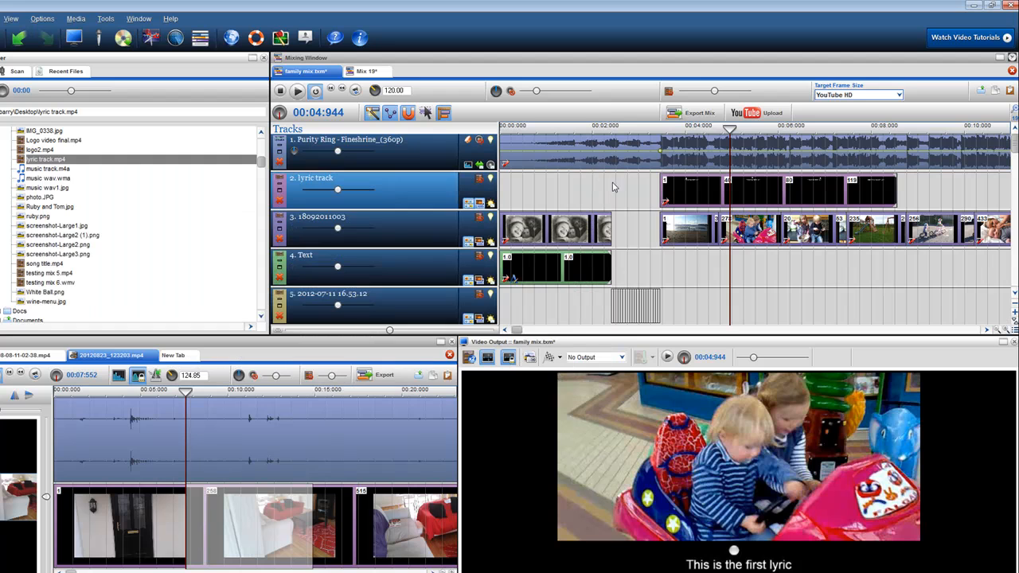
pyautogui.click(660, 233)
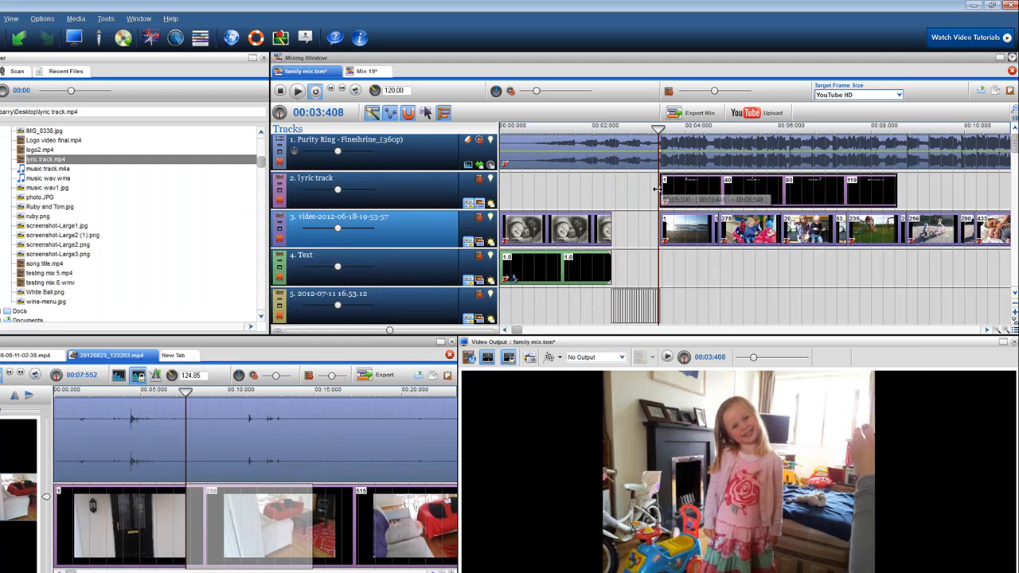
pyautogui.click(658, 189)
pyautogui.moveTo(659, 189); pyautogui.dragTo(779, 285)
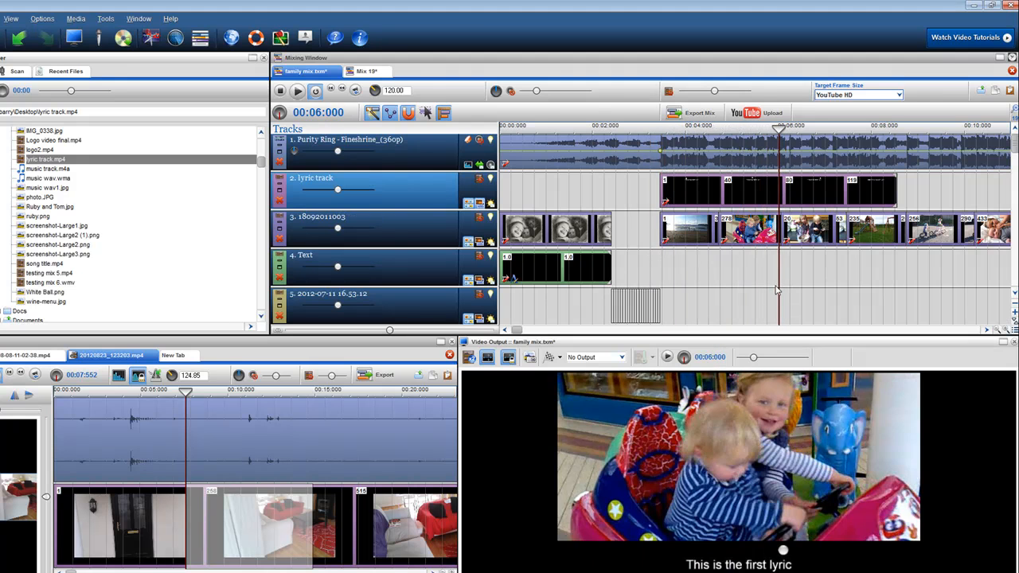
# Fine-tune the lyric clip's downward offset to 0.841, close its properties, and check the lyric's position over the beach clip.
pyautogui.doubleClick(669, 203)
pyautogui.moveTo(264, 374); pyautogui.dragTo(264, 376)
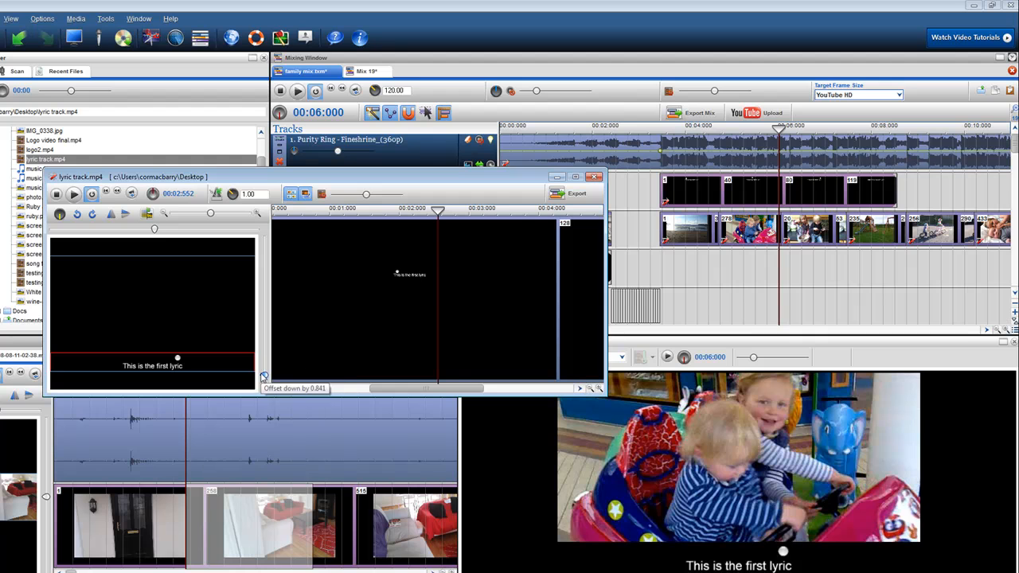
pyautogui.click(591, 179)
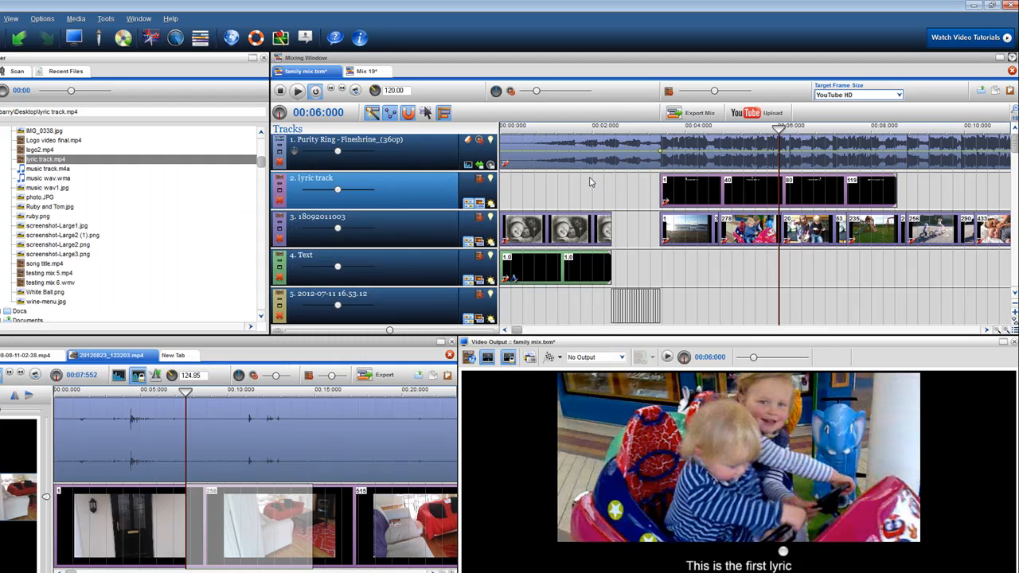
pyautogui.click(667, 273)
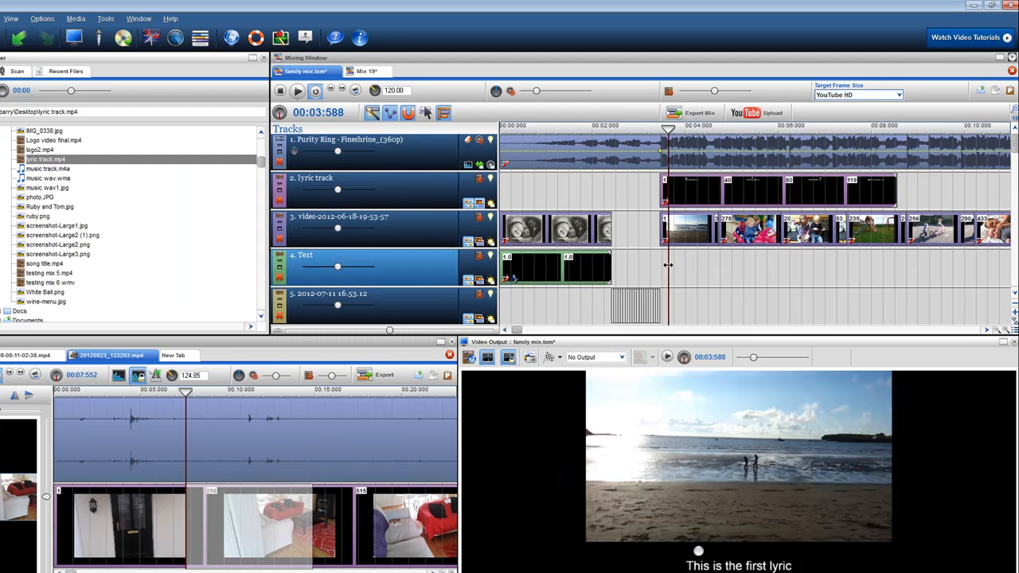
# Extend the lyric clip's end so it loops to about 34 seconds, and scrub through the repeated section to review it.
pyautogui.scroll(-3, 763, 200)
pyautogui.moveTo(648, 196); pyautogui.dragTo(999, 205)
pyautogui.scroll(-2, 599, 279)
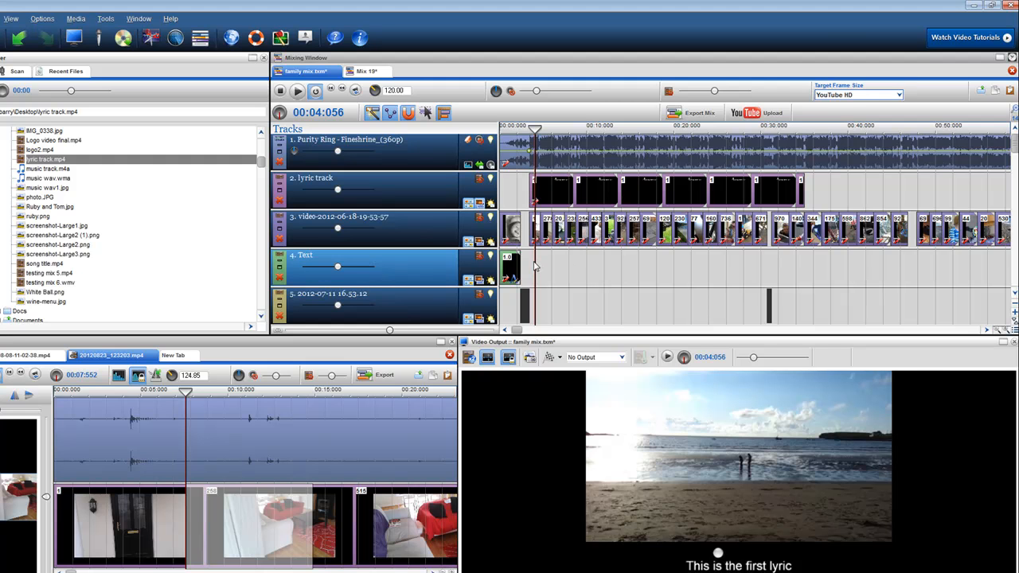
pyautogui.moveTo(535, 268); pyautogui.dragTo(626, 297)
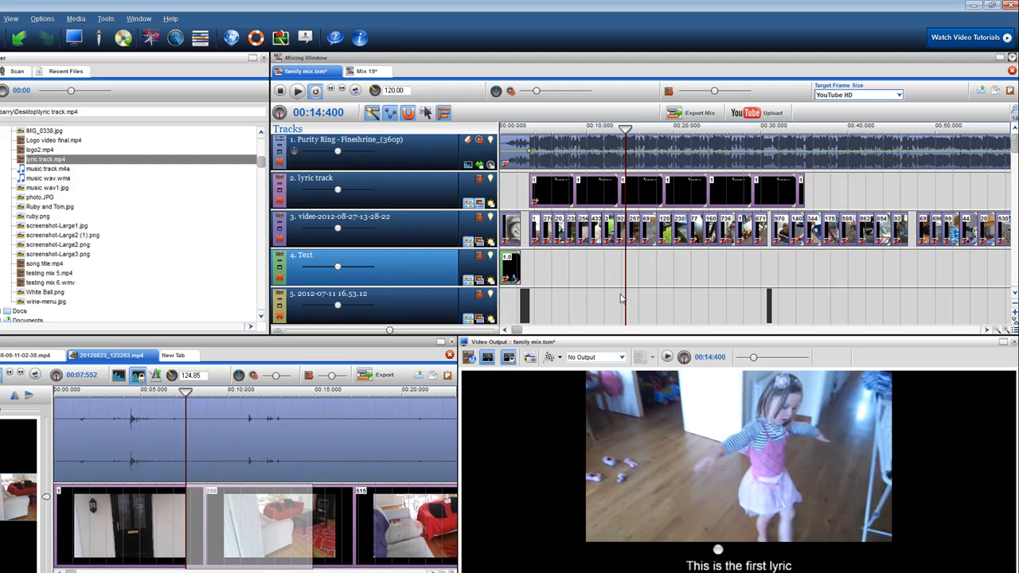